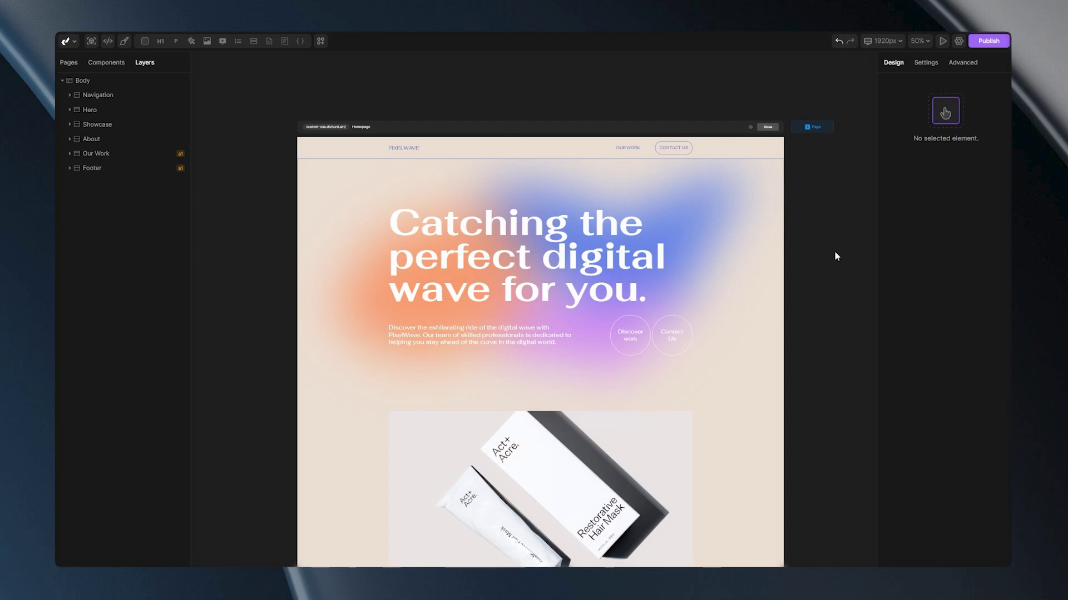
- Scroll the canvas to the showcase section and zoom in on the Act+ Acre product image
{"action": "scroll", "coordinate": [838, 261], "scroll_direction": "down", "scroll_amount": 5}
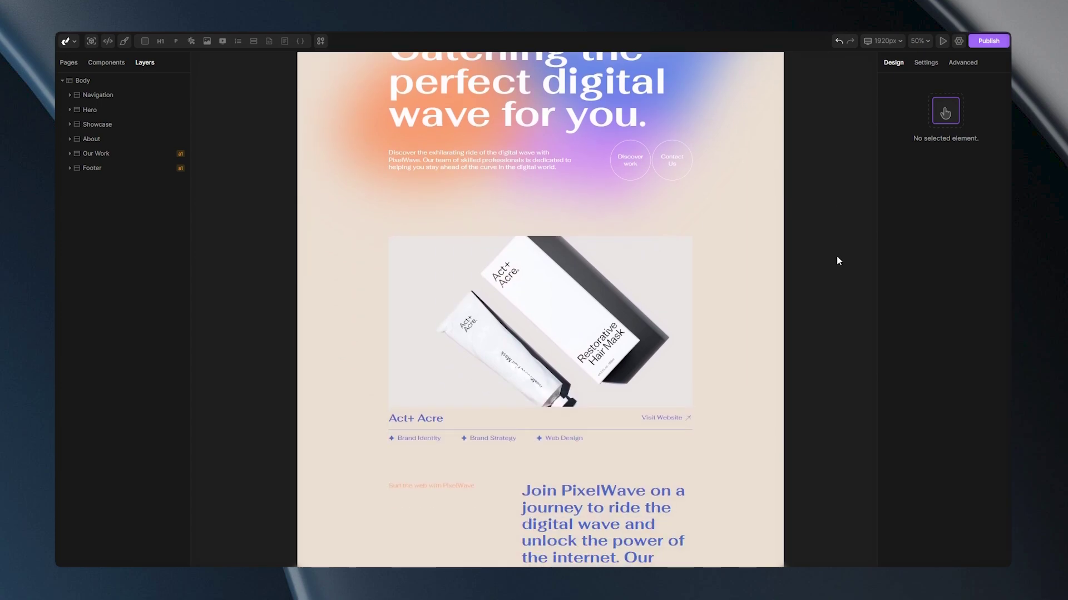
{"action": "scroll", "coordinate": [556, 307], "scroll_direction": "up", "scroll_amount": 5}
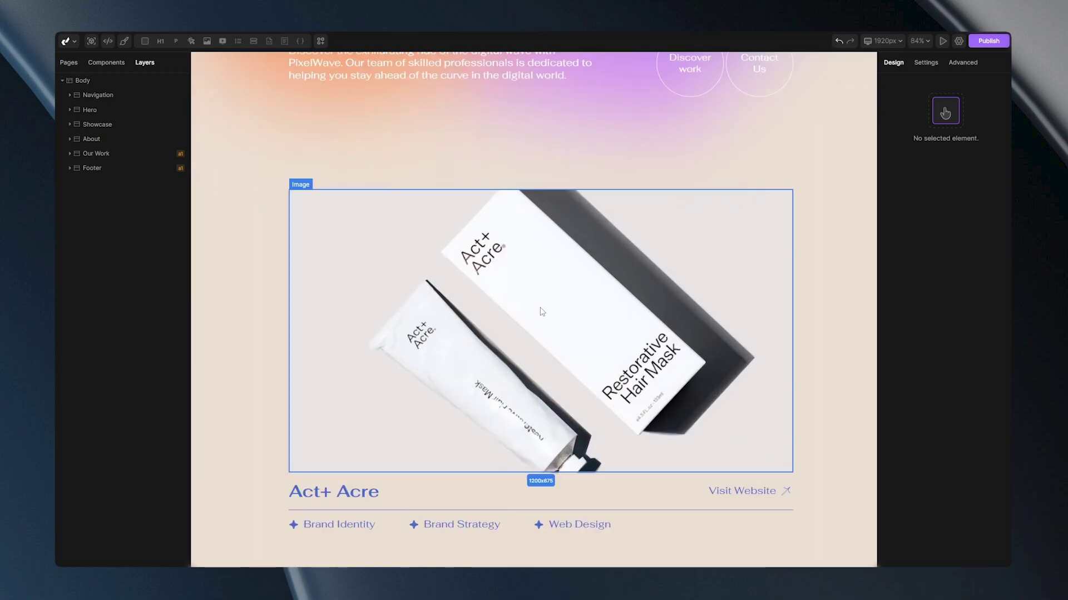
- Add an 'outline:solid;' line to the showcase image's custom CSS and save it
{"action": "left_click", "coordinate": [542, 312]}
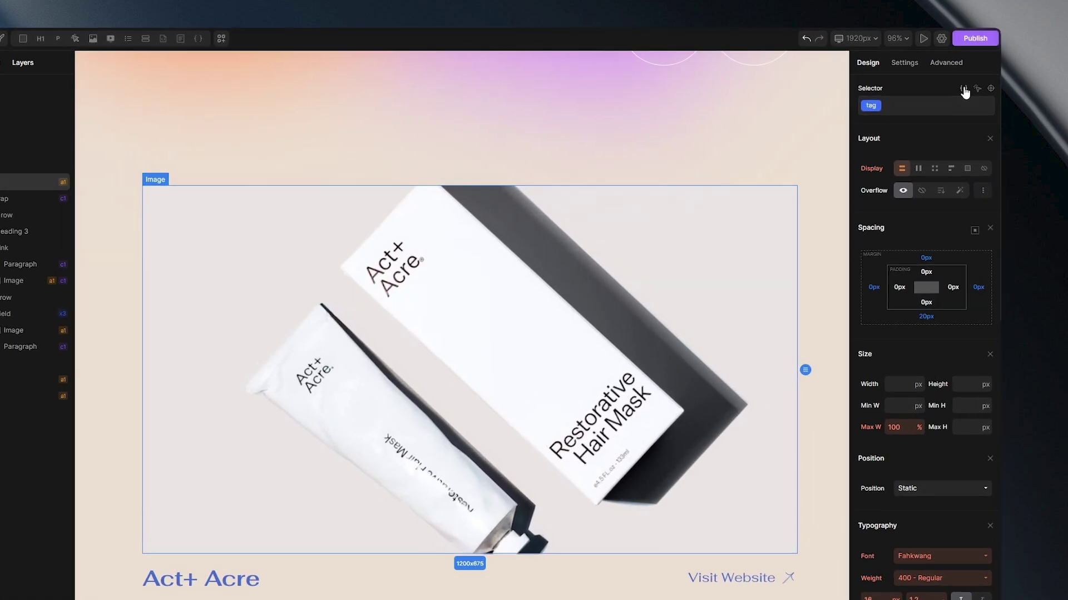
{"action": "left_click", "coordinate": [978, 85]}
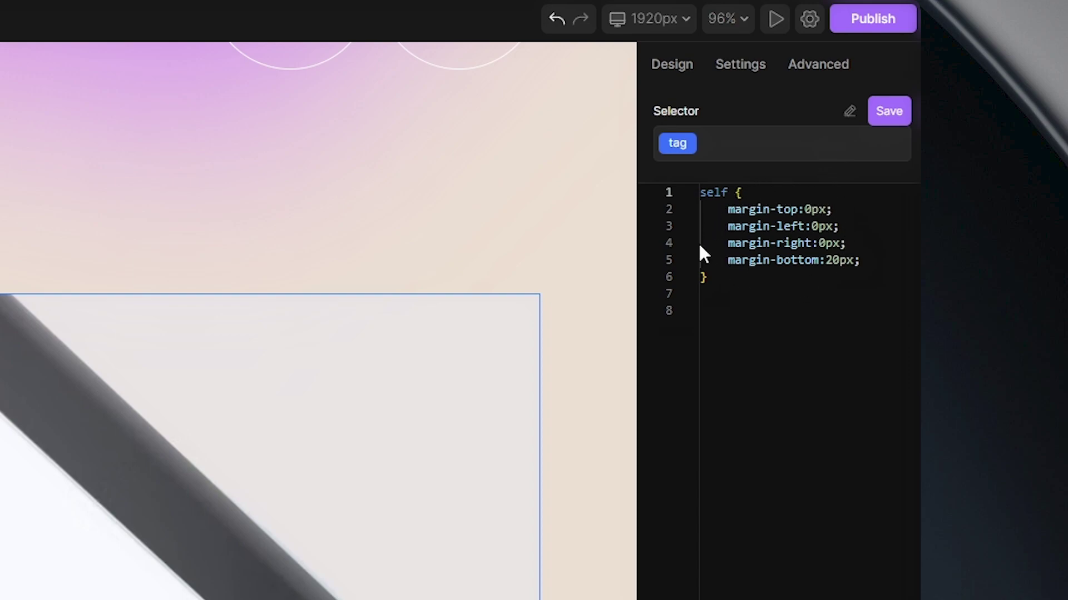
{"action": "left_click_drag", "start_coordinate": [727, 192], "coordinate": [704, 192]}
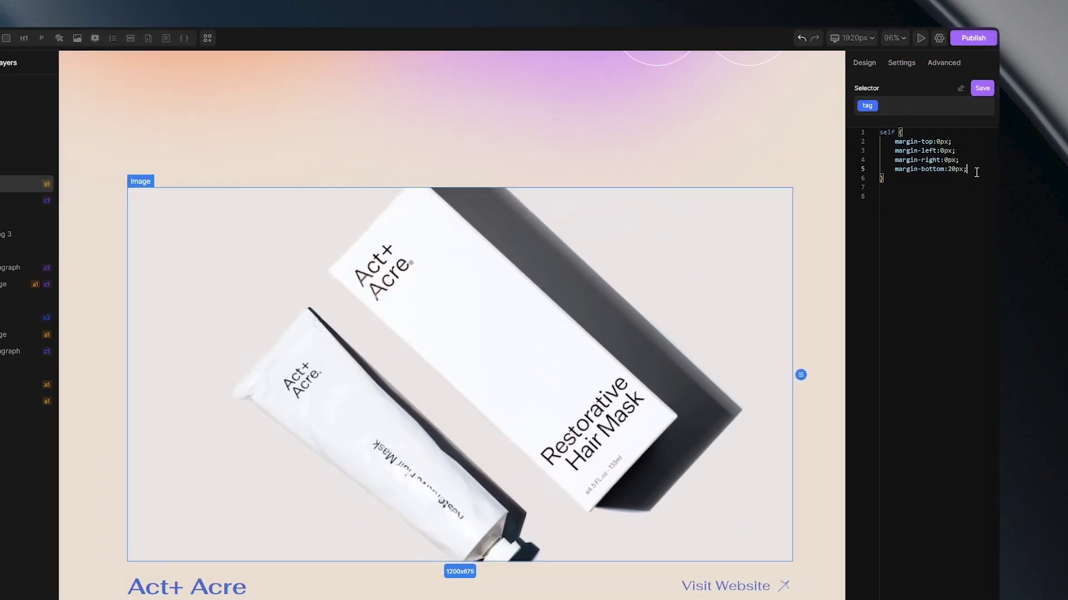
{"action": "left_click", "coordinate": [927, 226]}
{"action": "key", "text": "Return"}
{"action": "type", "text": "outline:solid;"}
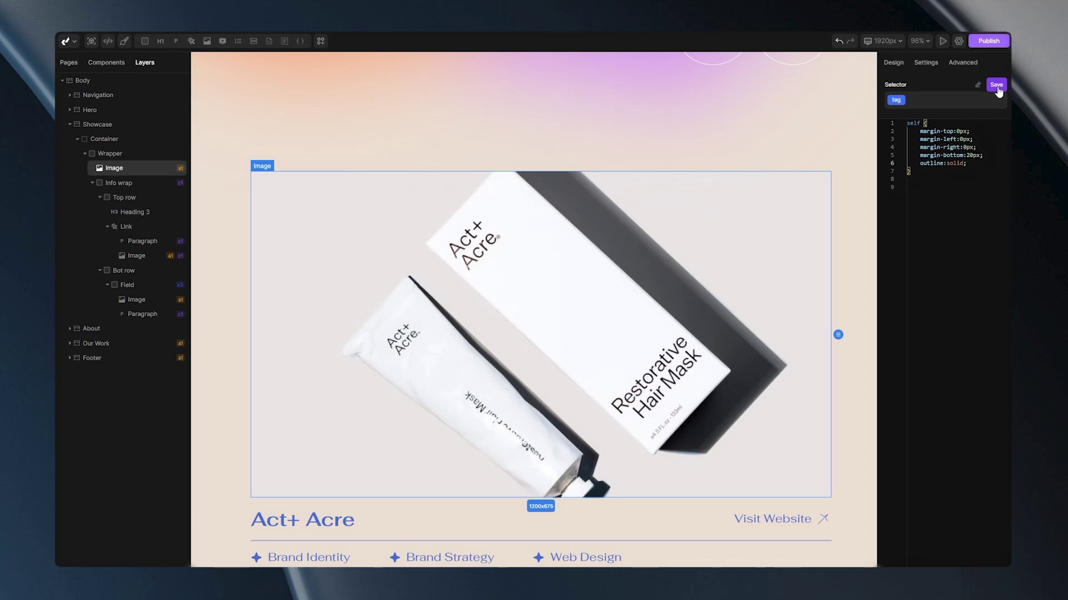
{"action": "left_click", "coordinate": [996, 87]}
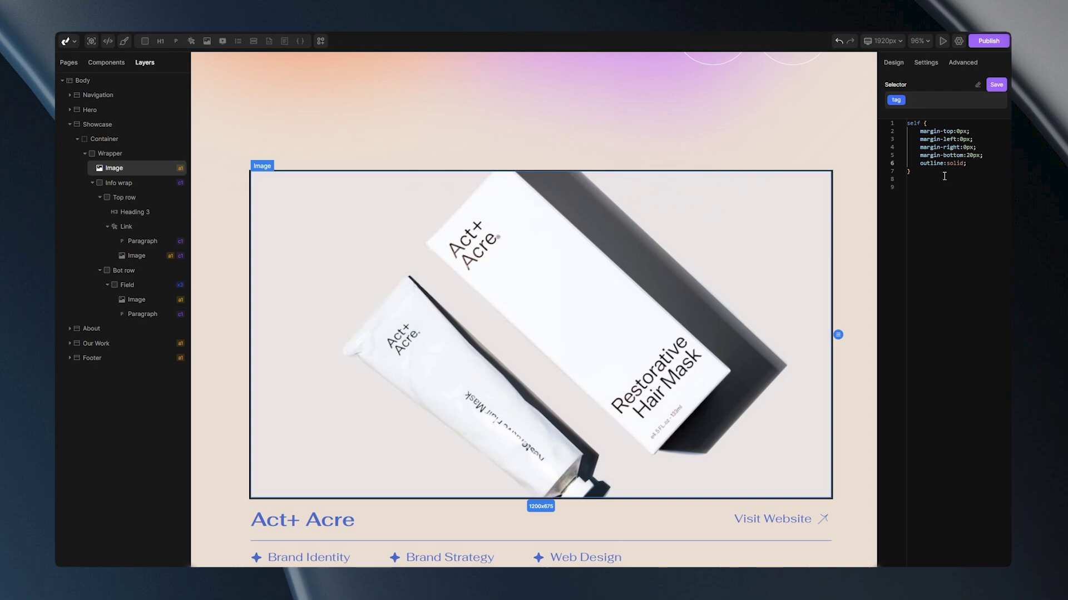
- Delete the outline rule, change margin-bottom to 120px in the image CSS, and save
{"action": "left_click_drag", "start_coordinate": [971, 164], "coordinate": [907, 165]}
{"action": "key", "text": "BackSpace"}
{"action": "key", "text": "BackSpace"}
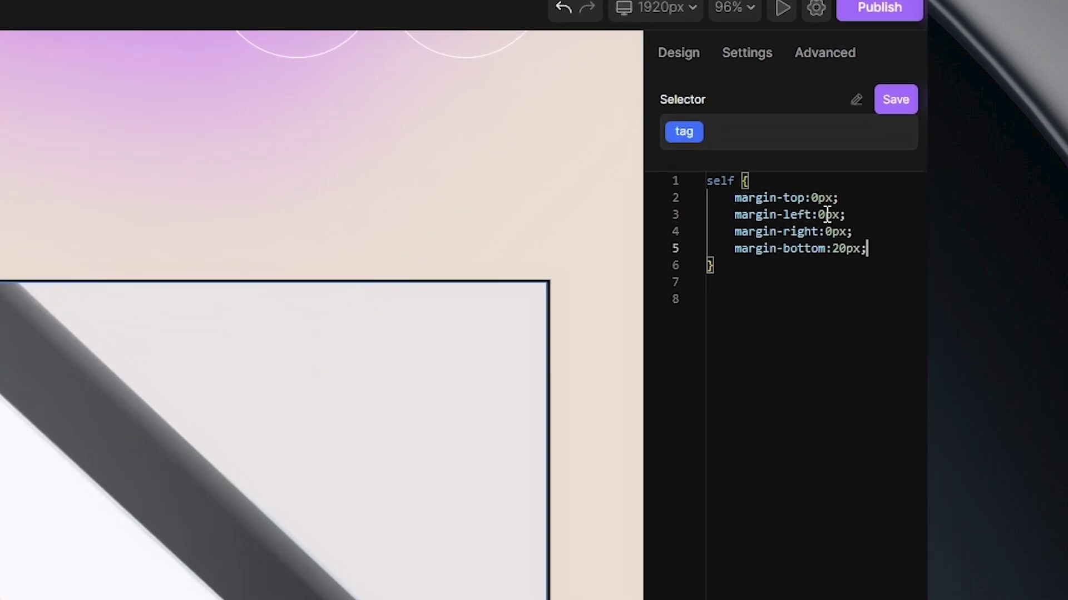
{"action": "double_click", "coordinate": [835, 248]}
{"action": "type", "text": "120px"}
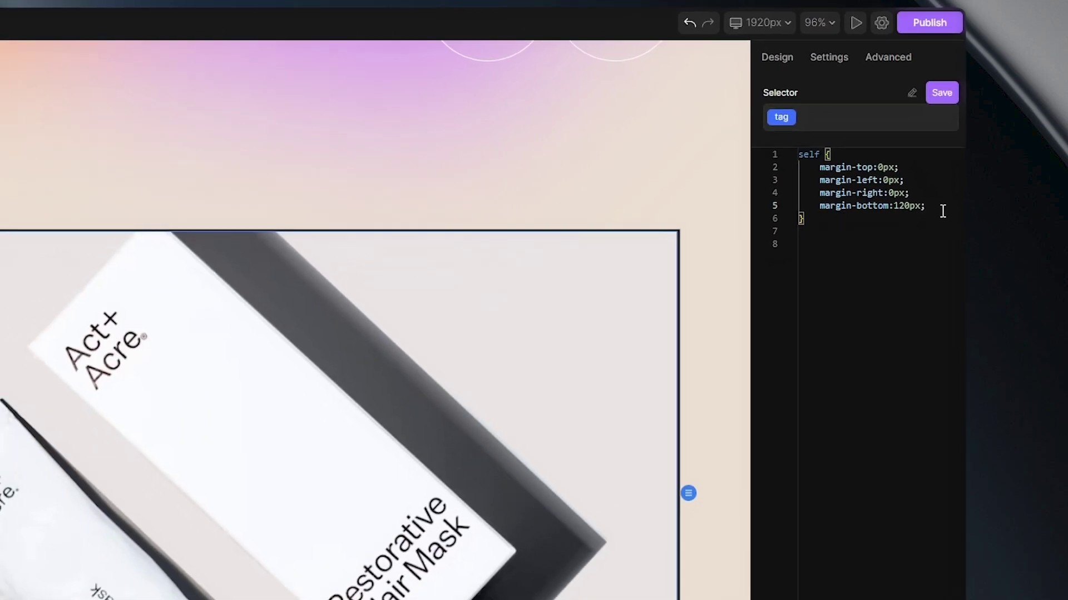
{"action": "left_click", "coordinate": [895, 100]}
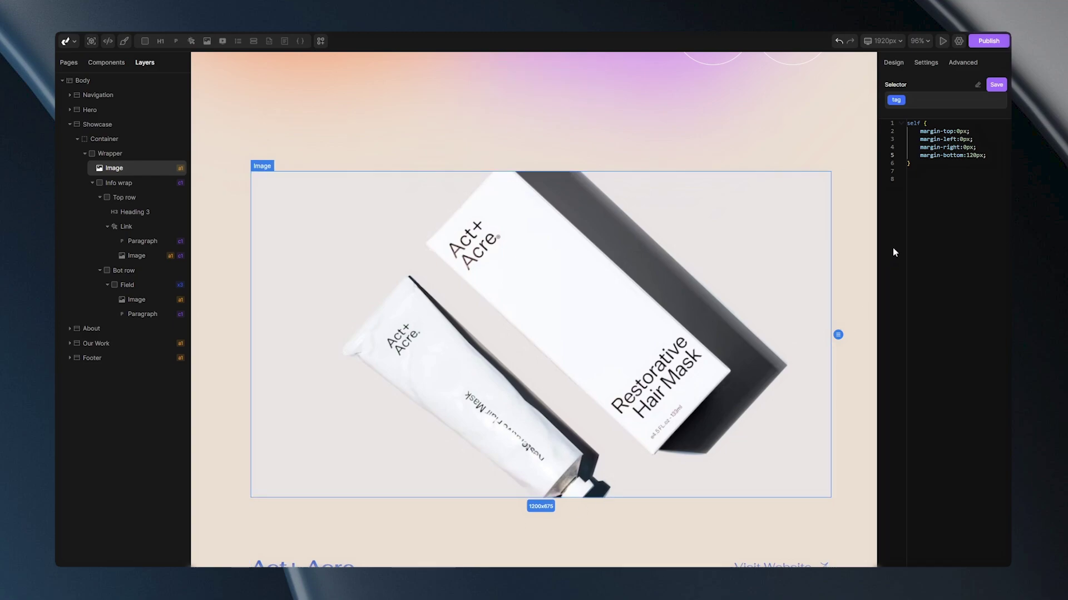
- Reset the image's Margin Bottom to 20 in Spacing and reopen its custom CSS
{"action": "left_click", "coordinate": [977, 84]}
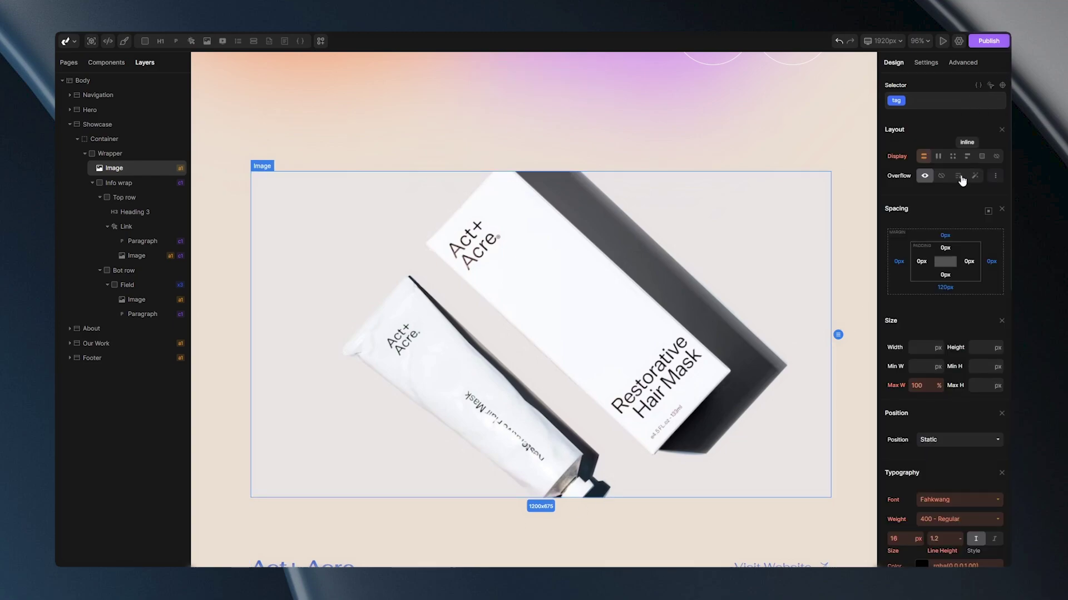
{"action": "left_click", "coordinate": [945, 289]}
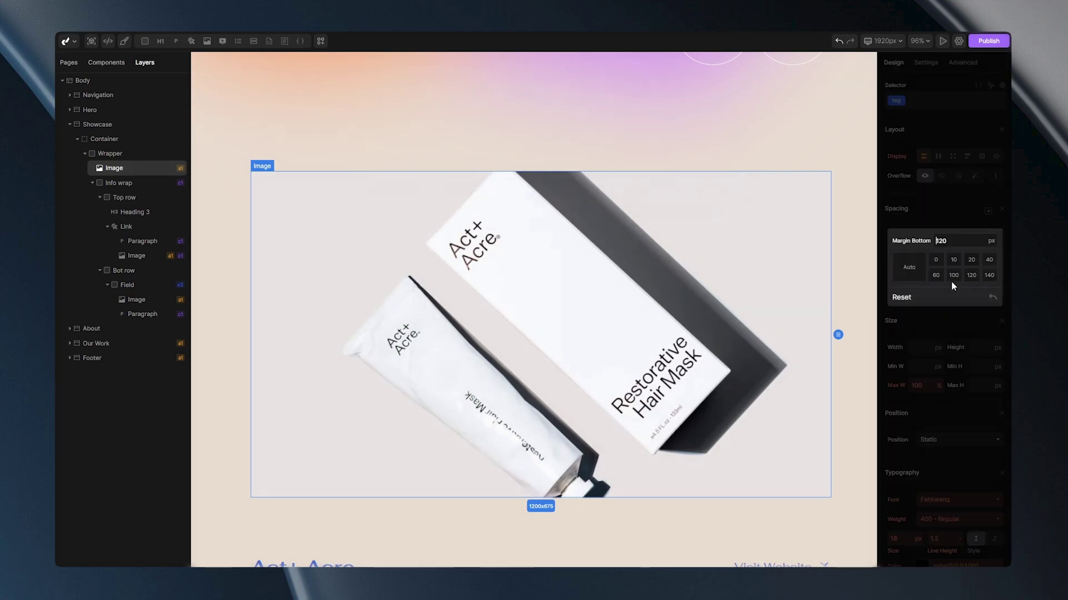
{"action": "left_click", "coordinate": [971, 260]}
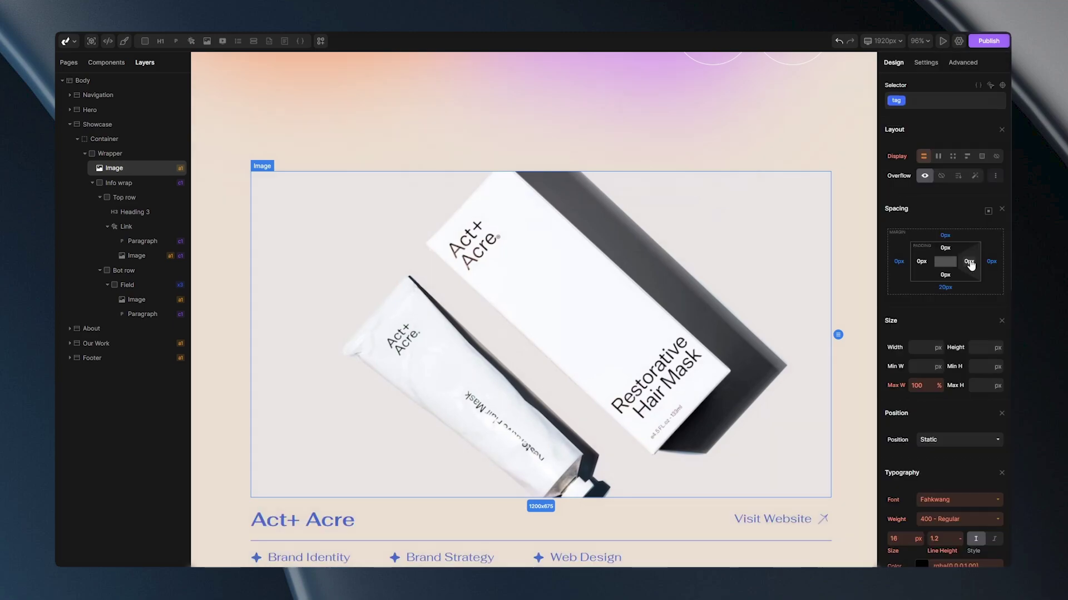
{"action": "left_click", "coordinate": [979, 86]}
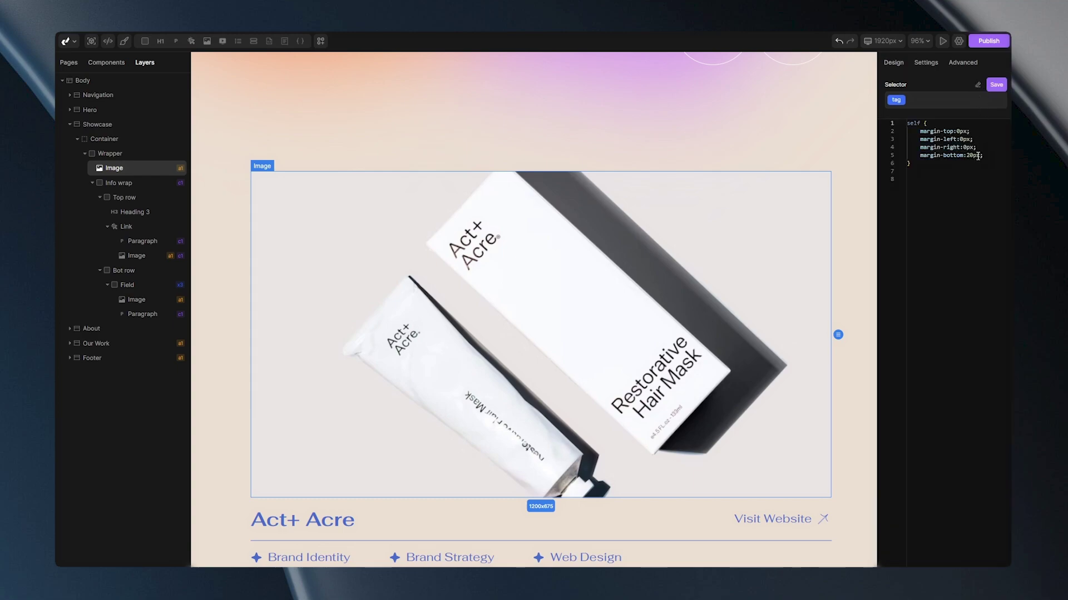
{"action": "left_click", "coordinate": [983, 155]}
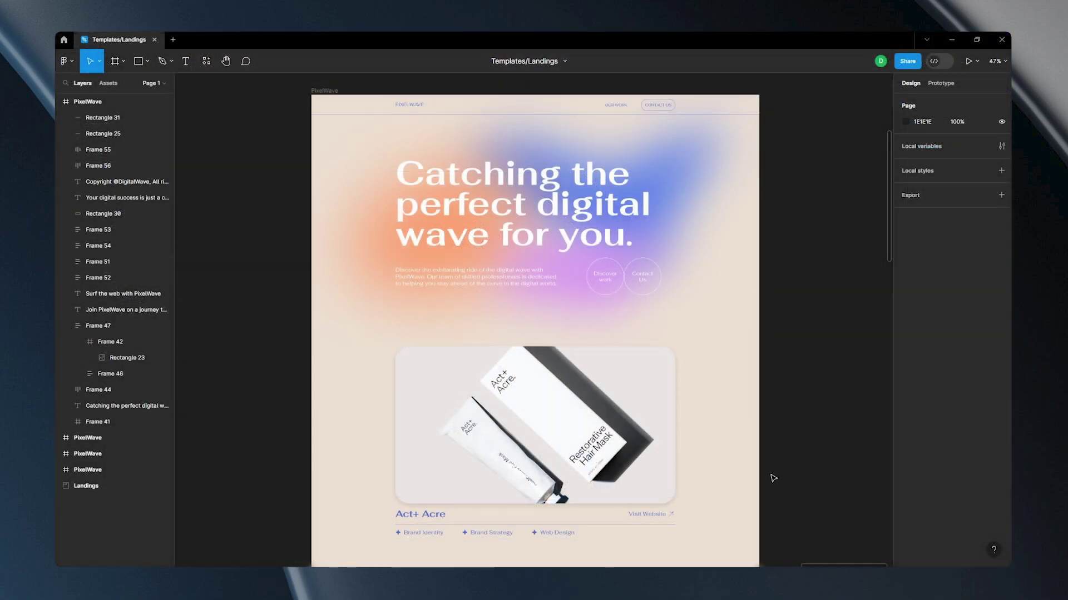
- In Dev Mode, copy Frame 42's Style CSS with its 60px border-radius and box-shadow
{"action": "scroll", "coordinate": [746, 498], "scroll_direction": "down", "scroll_amount": 3}
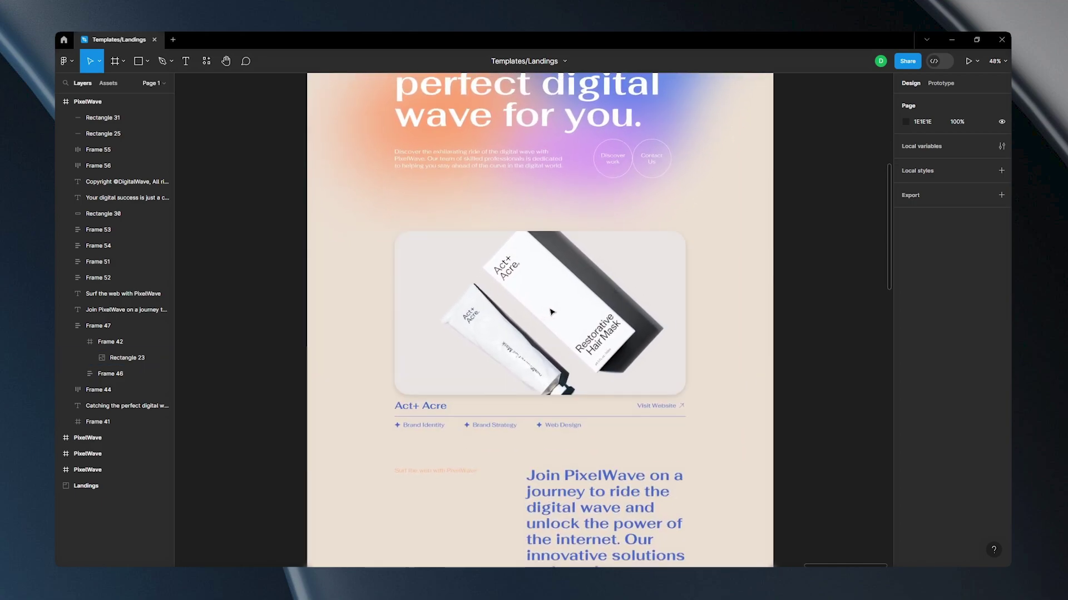
{"action": "scroll", "coordinate": [553, 312], "scroll_direction": "up", "scroll_amount": 5}
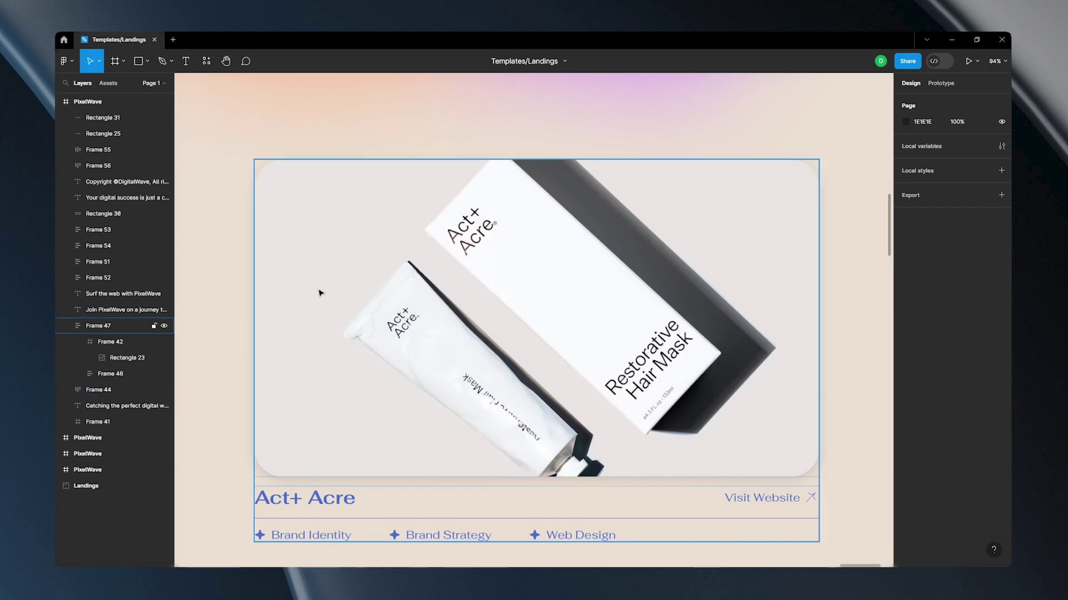
{"action": "left_click", "coordinate": [939, 62]}
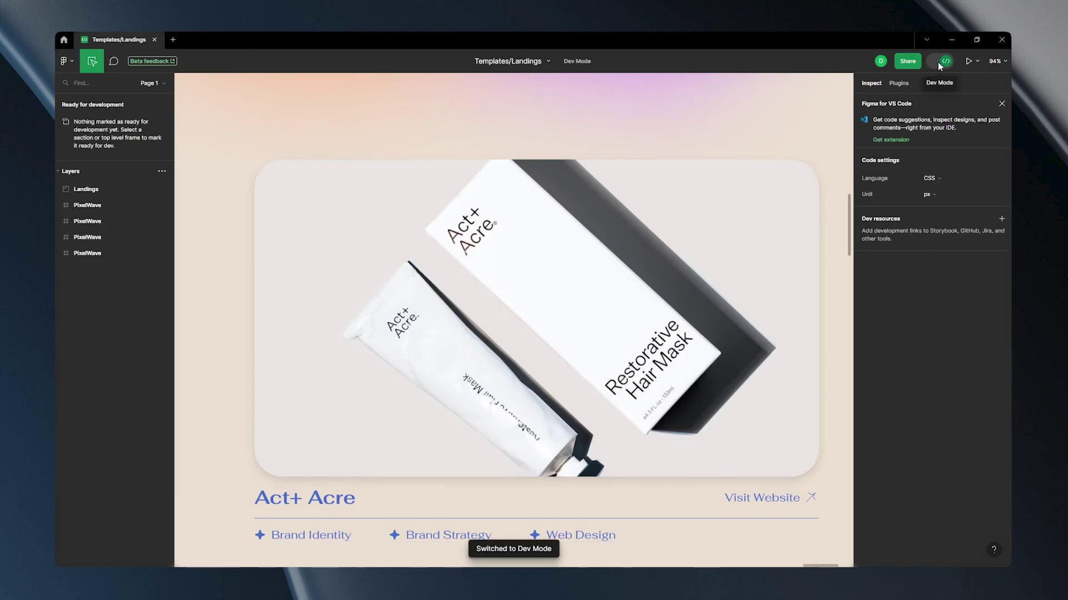
{"action": "left_click", "coordinate": [581, 246]}
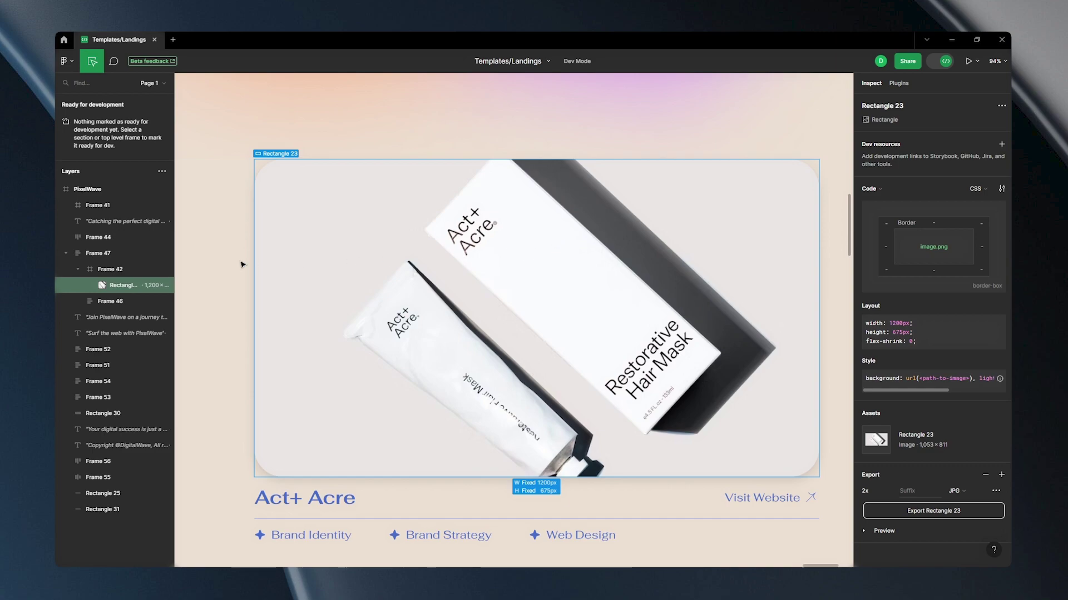
{"action": "left_click", "coordinate": [109, 270]}
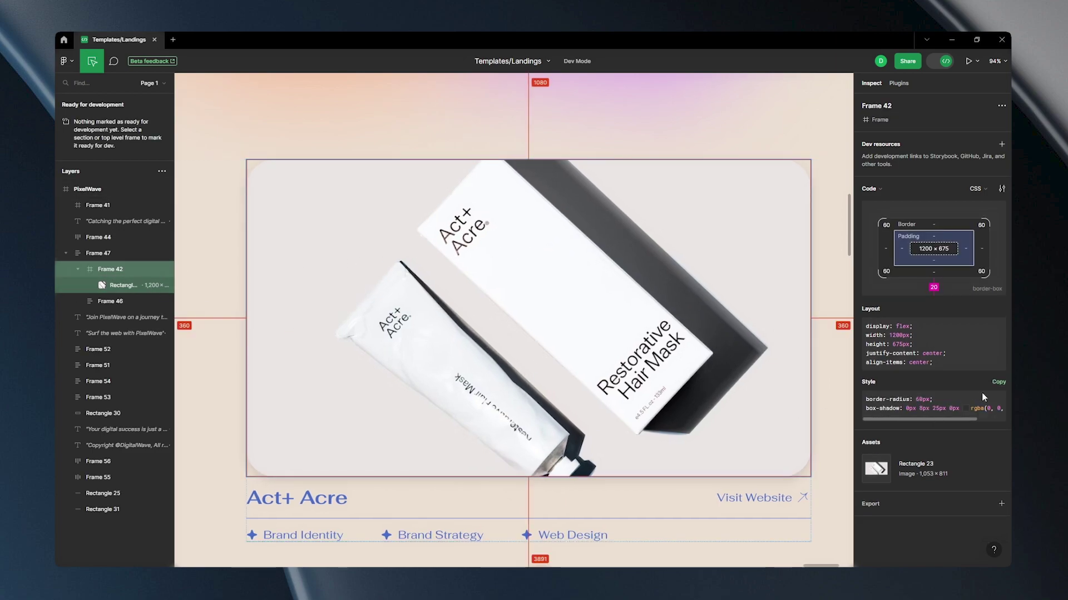
{"action": "left_click", "coordinate": [999, 384]}
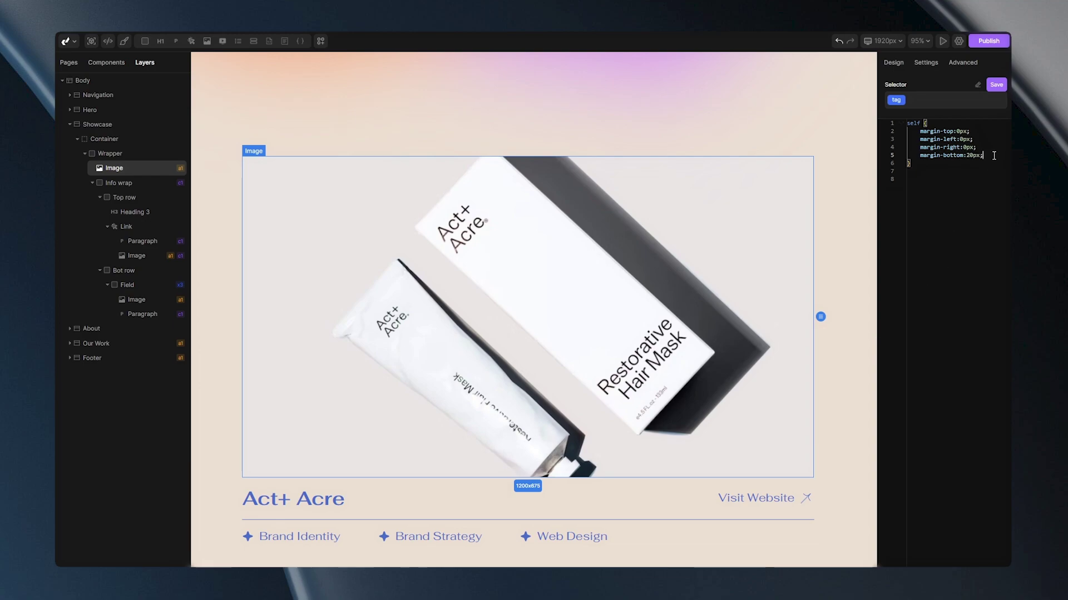
- Paste the 60px border-radius and box-shadow CSS into the image's code, save, and deselect
{"action": "key", "text": "ctrl+v"}
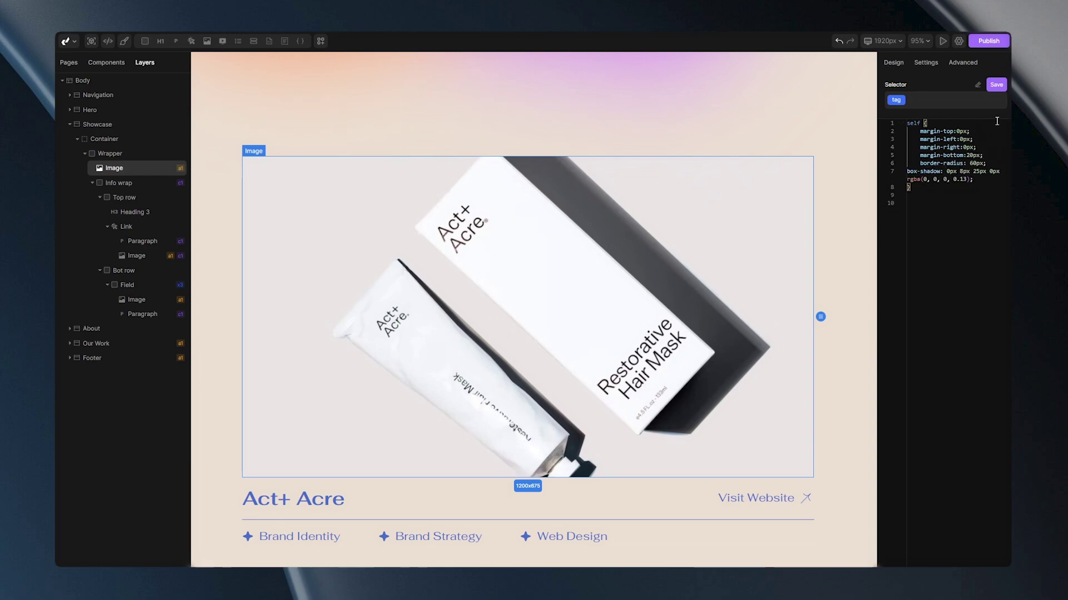
{"action": "left_click", "coordinate": [996, 87]}
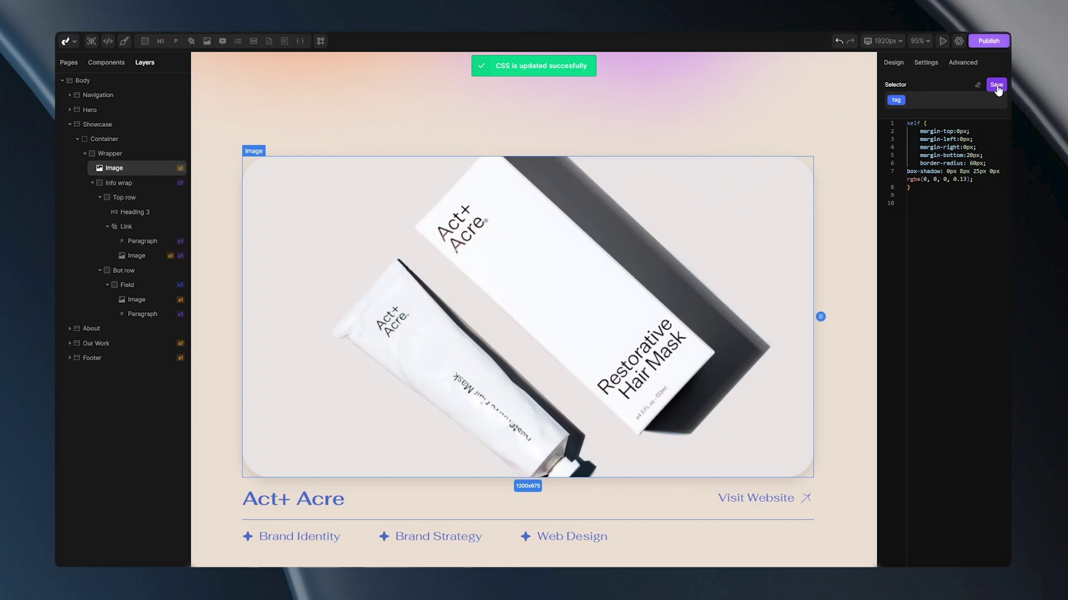
{"action": "key", "text": "Escape"}
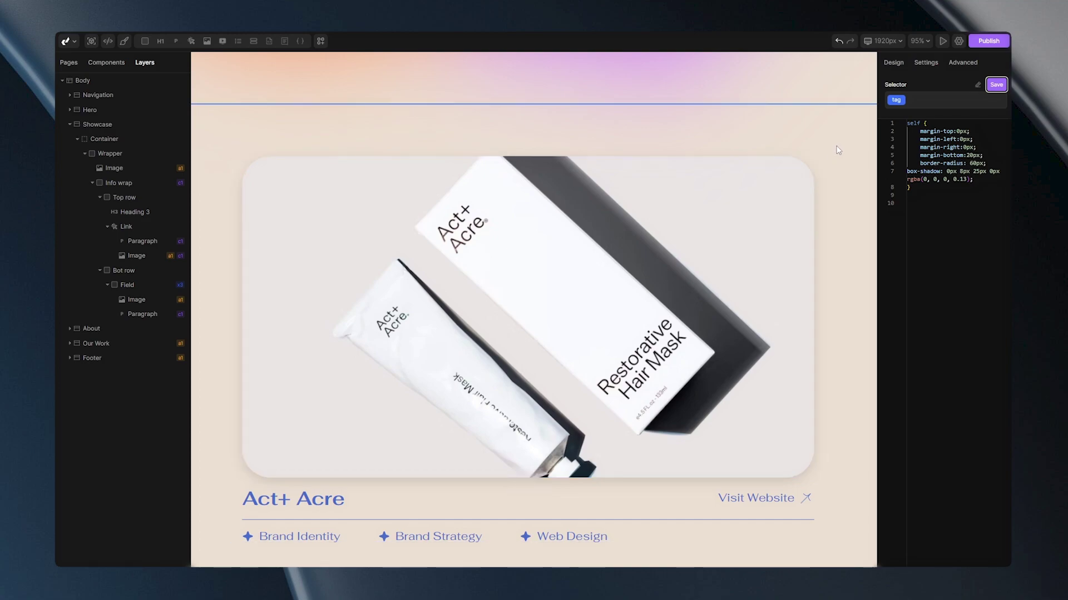
{"action": "key", "text": "Escape"}
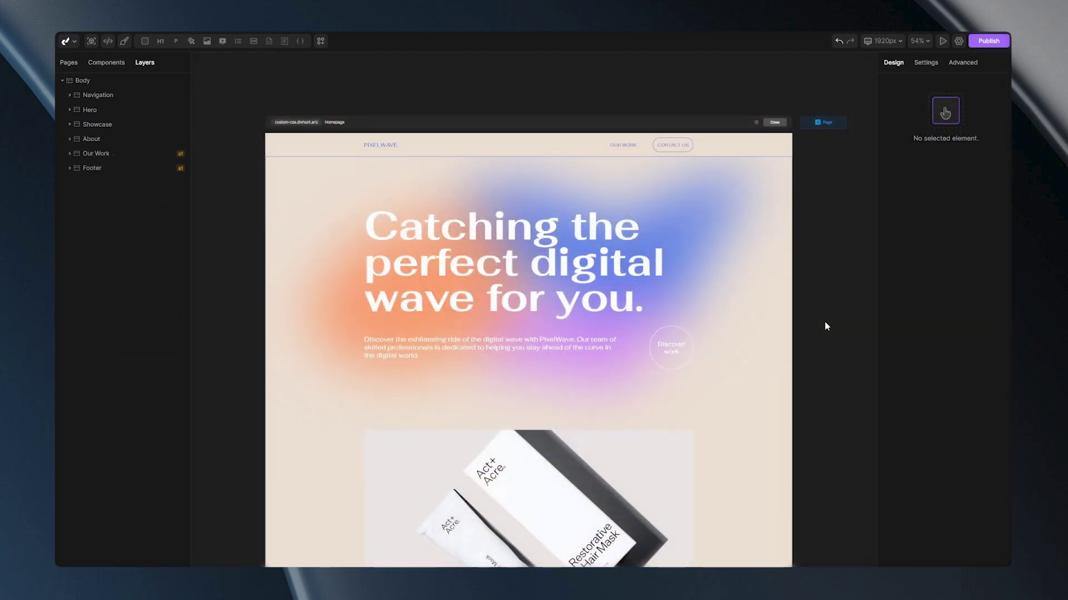
- Make the Discover work link's hover text colour and border colour blue
{"action": "scroll", "coordinate": [676, 364], "scroll_direction": "up", "scroll_amount": 10}
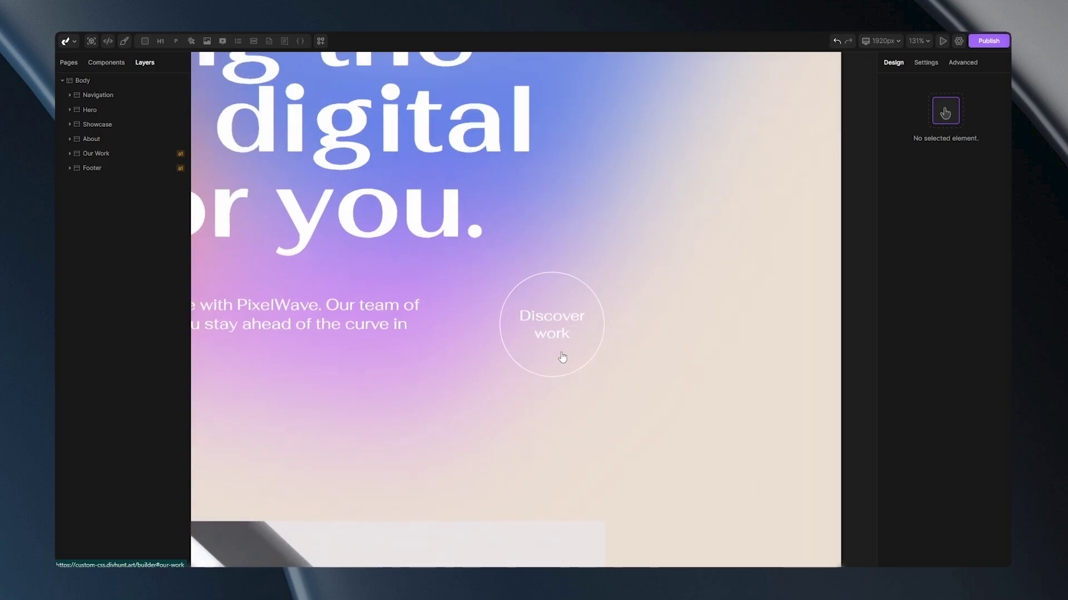
{"action": "left_click", "coordinate": [565, 358]}
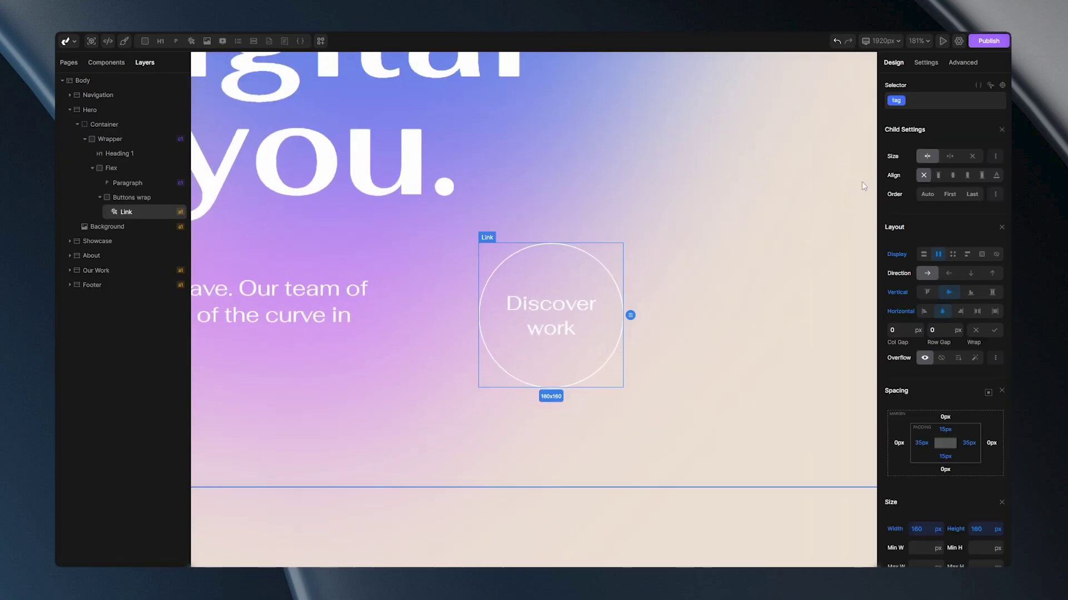
{"action": "left_click", "coordinate": [990, 87]}
{"action": "left_click", "coordinate": [931, 114]}
{"action": "scroll", "coordinate": [936, 165], "scroll_direction": "down", "scroll_amount": 5}
{"action": "left_click", "coordinate": [921, 198]}
{"action": "left_click", "coordinate": [883, 293]}
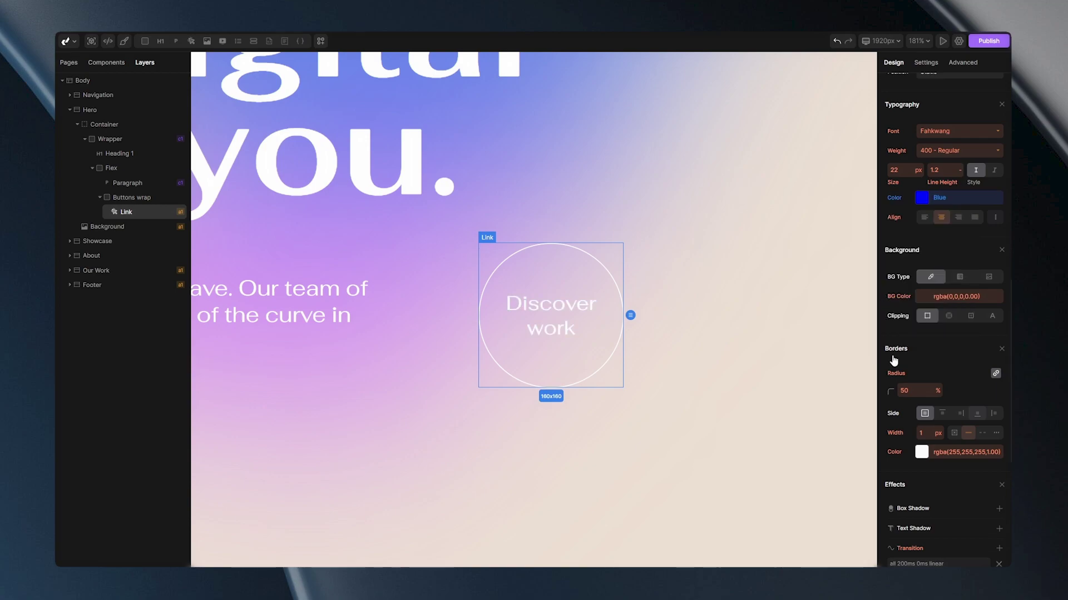
{"action": "left_click", "coordinate": [921, 452]}
{"action": "left_click", "coordinate": [883, 386]}
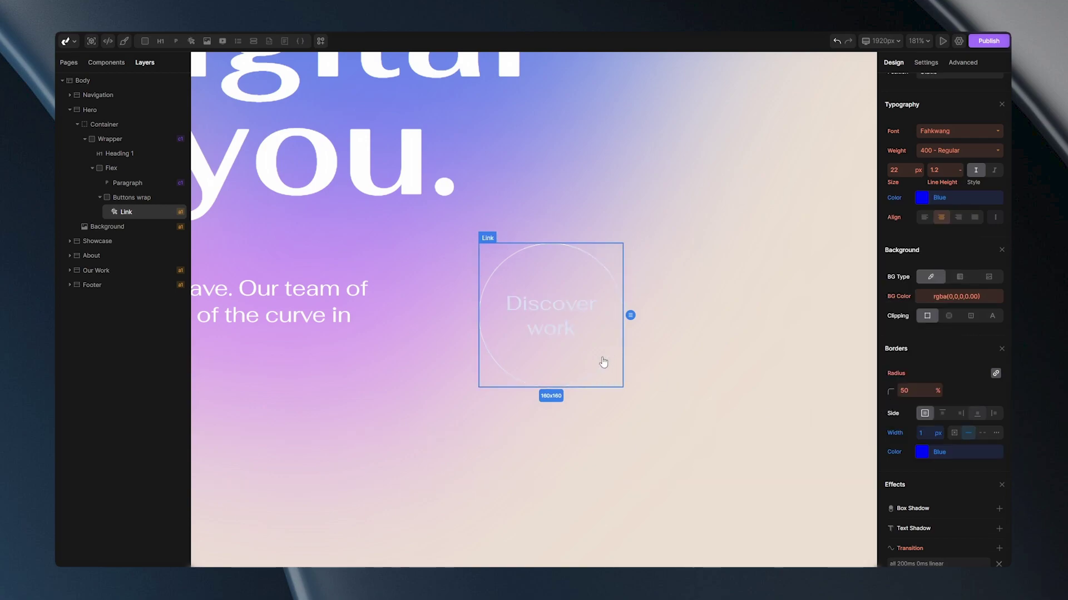
- Switch the link's selector to its Hover state again
{"action": "scroll", "coordinate": [920, 389], "scroll_direction": "up", "scroll_amount": 10}
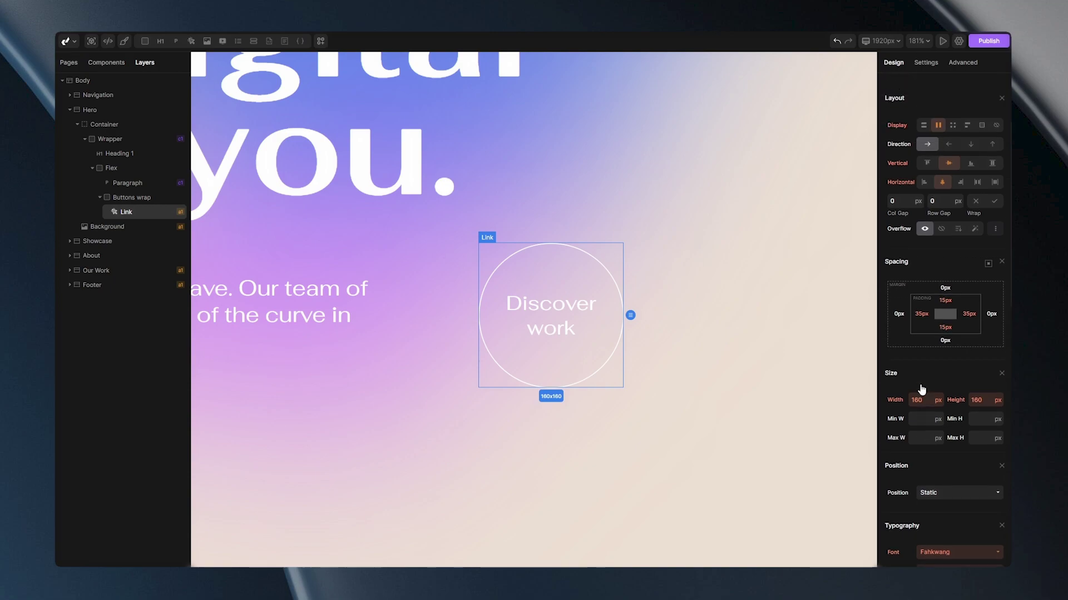
{"action": "left_click", "coordinate": [989, 86]}
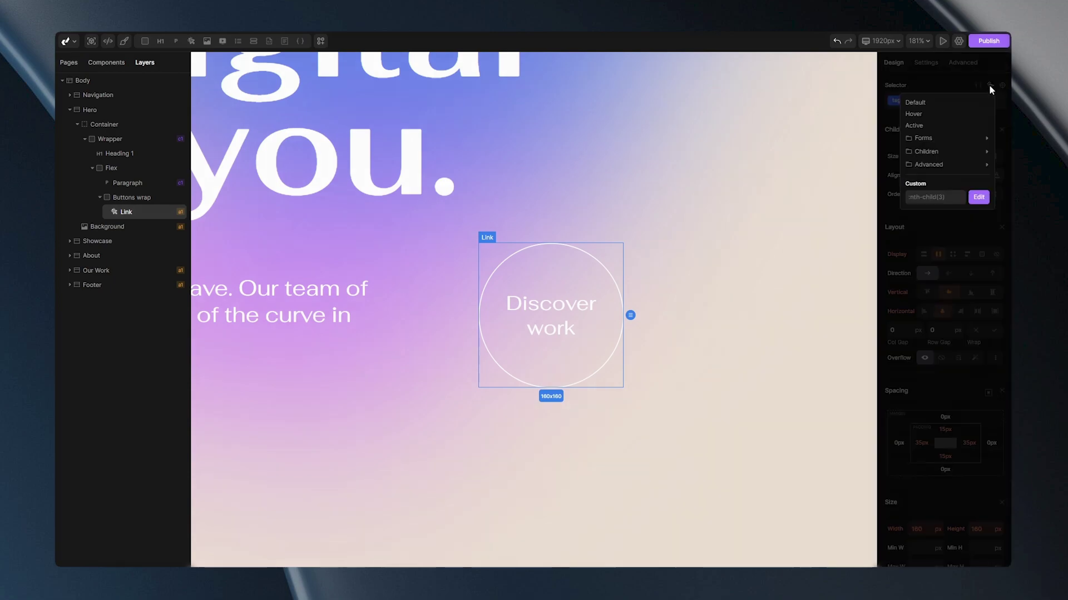
{"action": "left_click", "coordinate": [937, 105]}
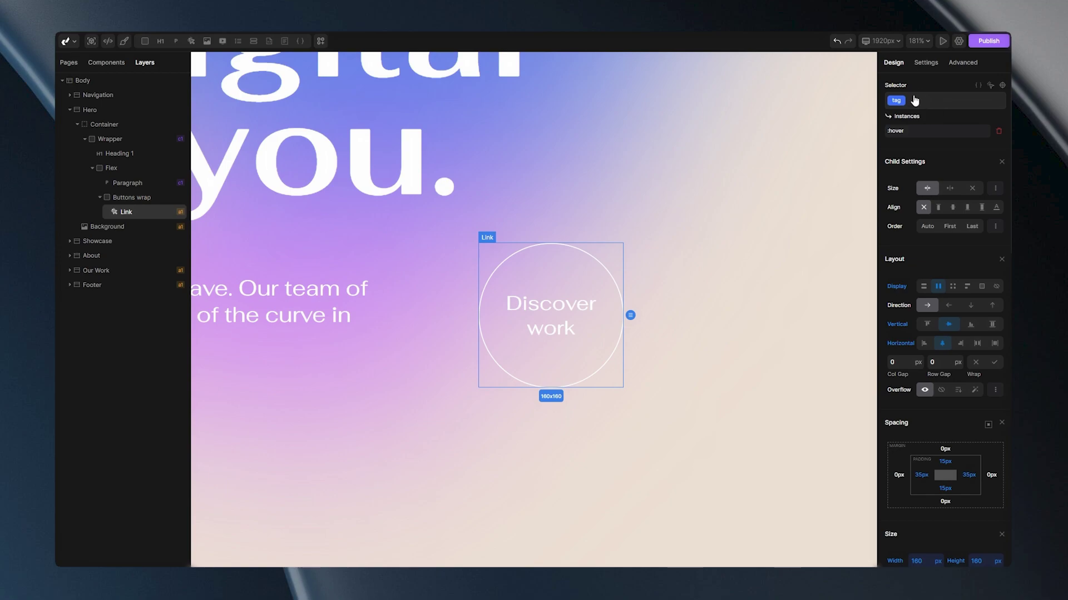
- Add a 'button' class to the Discover work link
{"action": "left_click", "coordinate": [924, 101]}
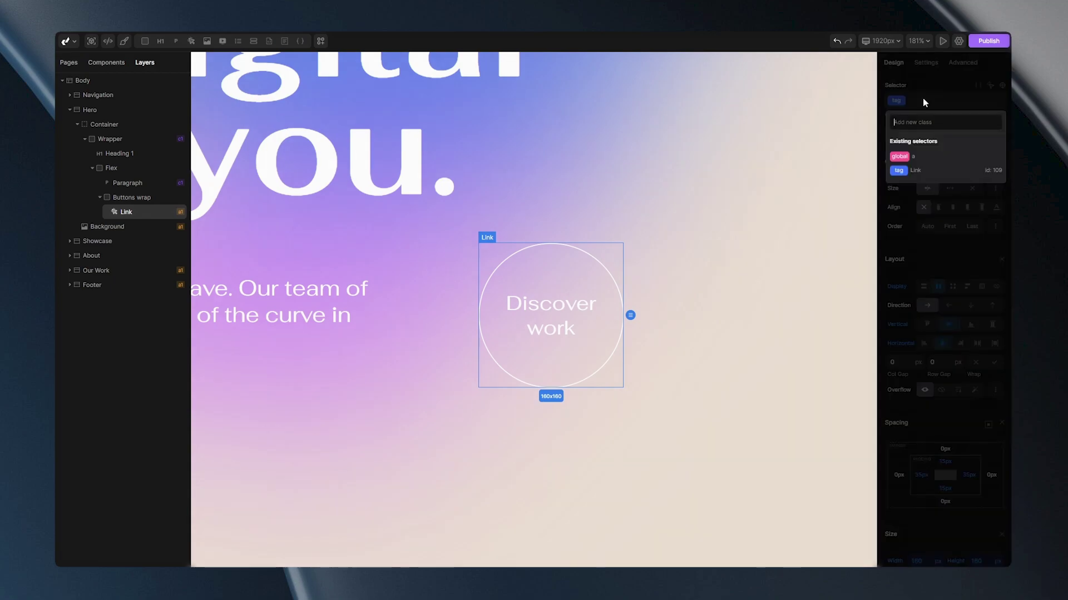
{"action": "type", "text": "button"}
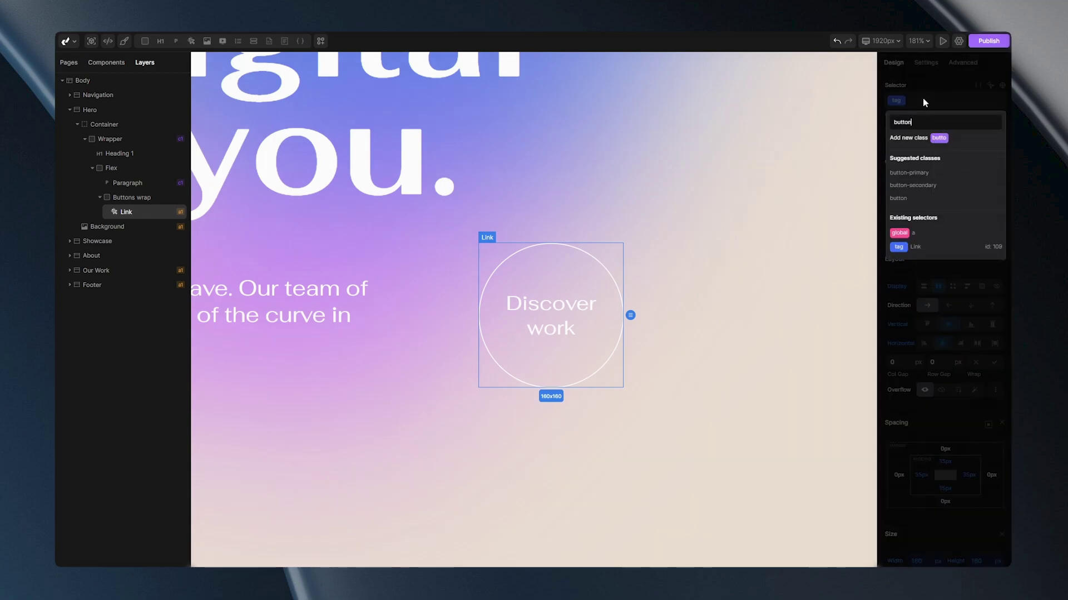
{"action": "key", "text": "Return"}
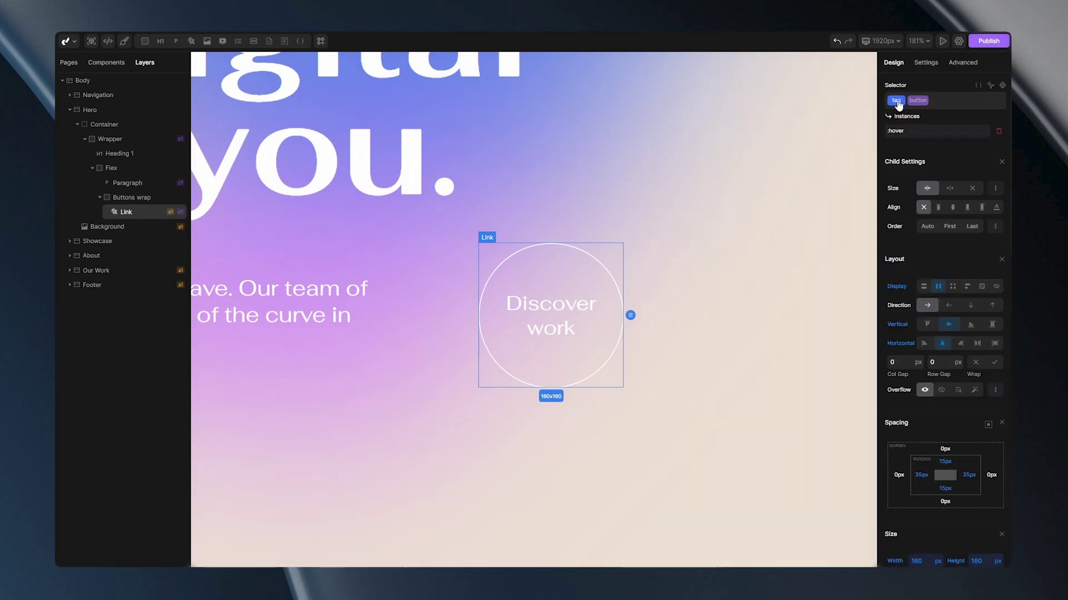
- Cut all CSS from the link's tag styling and paste it into the button class, saving both
{"action": "left_click", "coordinate": [977, 86]}
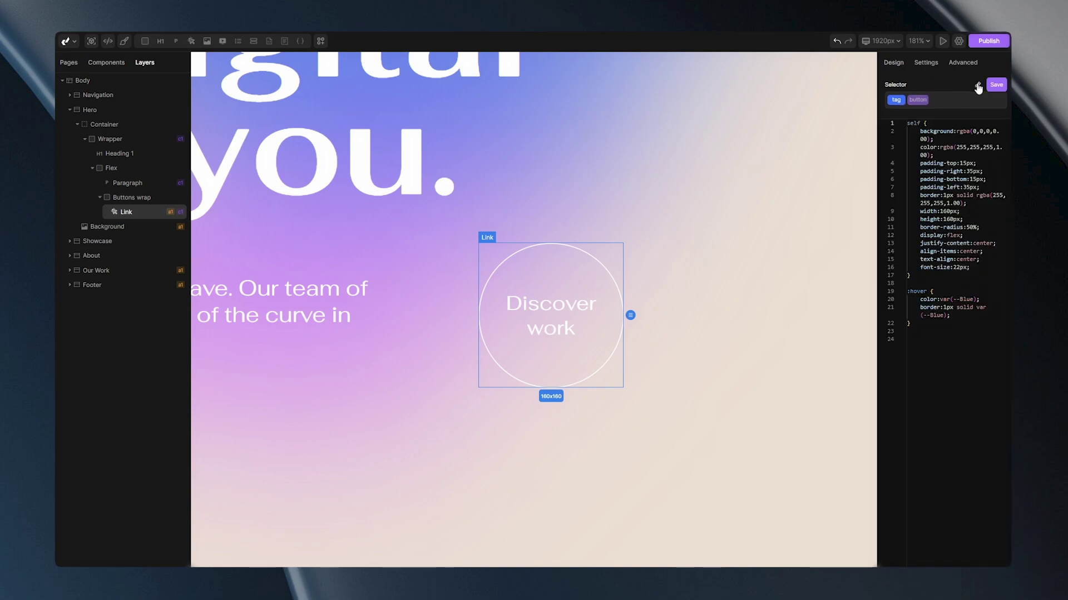
{"action": "left_click_drag", "start_coordinate": [923, 325], "coordinate": [906, 131]}
{"action": "key", "text": "ctrl+c"}
{"action": "key", "text": "BackSpace"}
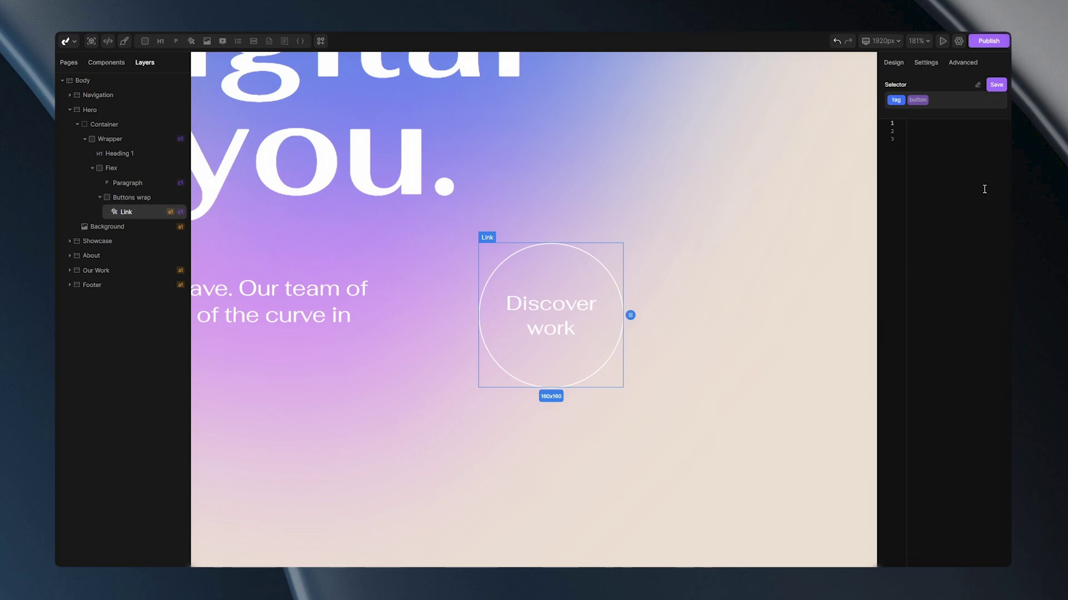
{"action": "left_click", "coordinate": [996, 85]}
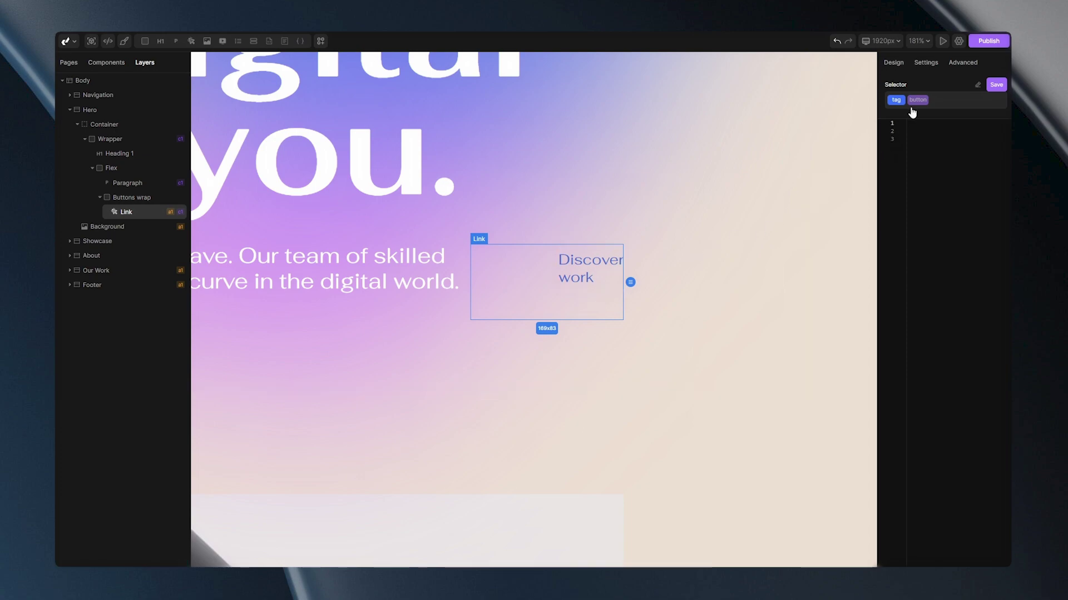
{"action": "left_click", "coordinate": [914, 102]}
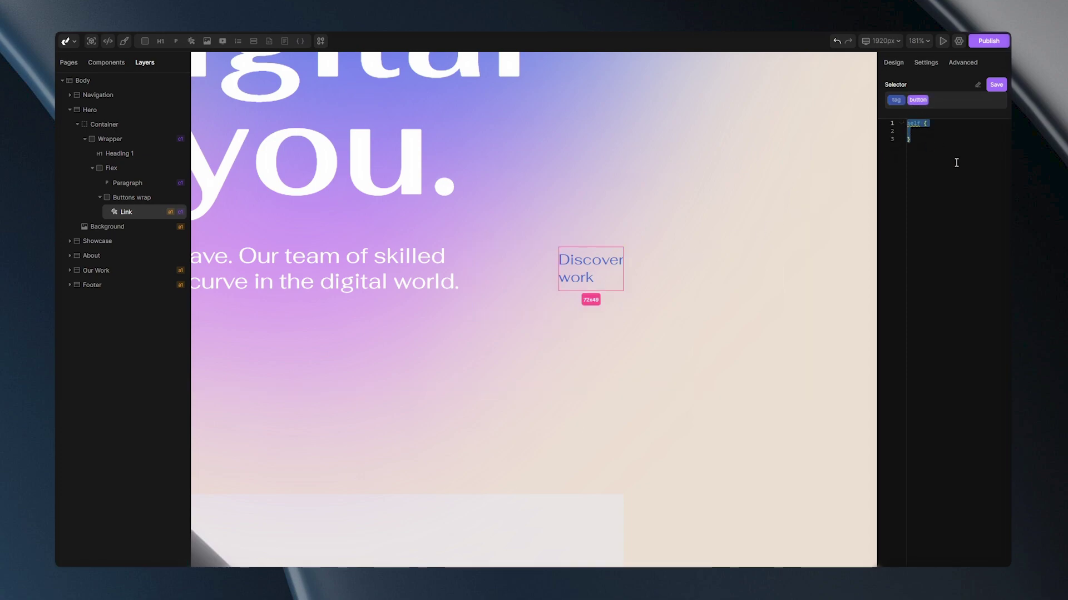
{"action": "key", "text": "ctrl+v"}
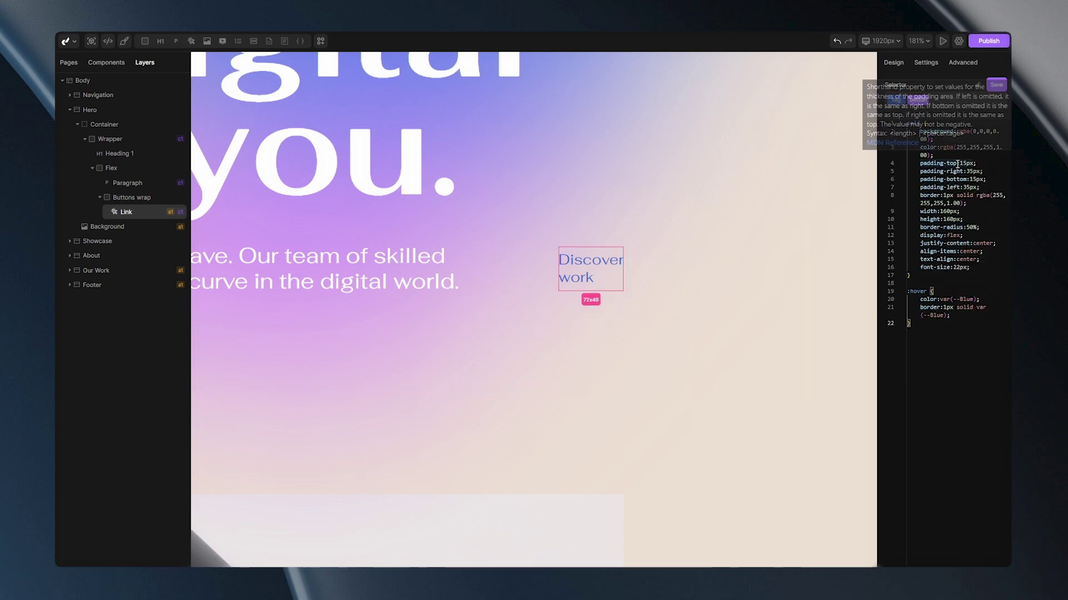
{"action": "left_click", "coordinate": [996, 85]}
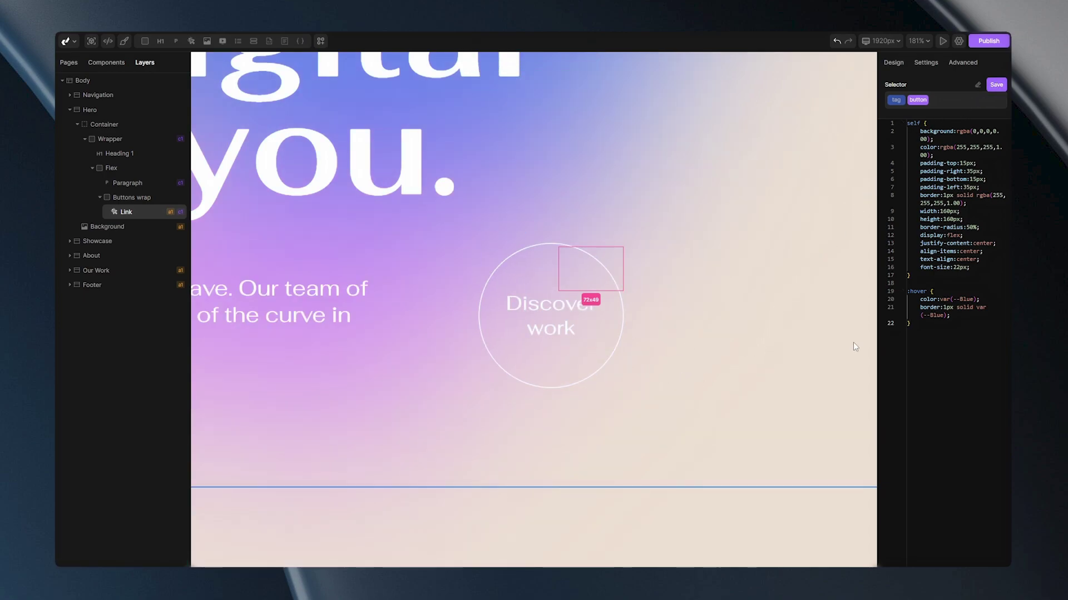
- Save the button class CSS after reviewing its hover rule
{"action": "left_click_drag", "start_coordinate": [922, 323], "coordinate": [906, 291]}
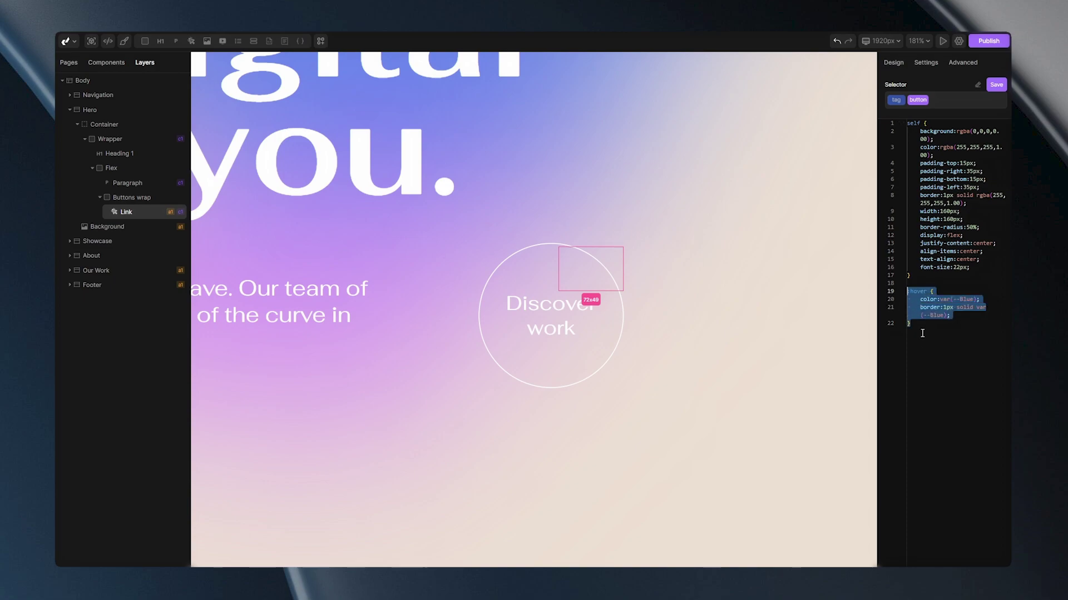
{"action": "left_click", "coordinate": [924, 329]}
{"action": "left_click", "coordinate": [996, 85]}
- Add a Link Button in Buttons wrap with the 'button' class, then view the Visit Website link
{"action": "left_click", "coordinate": [893, 62]}
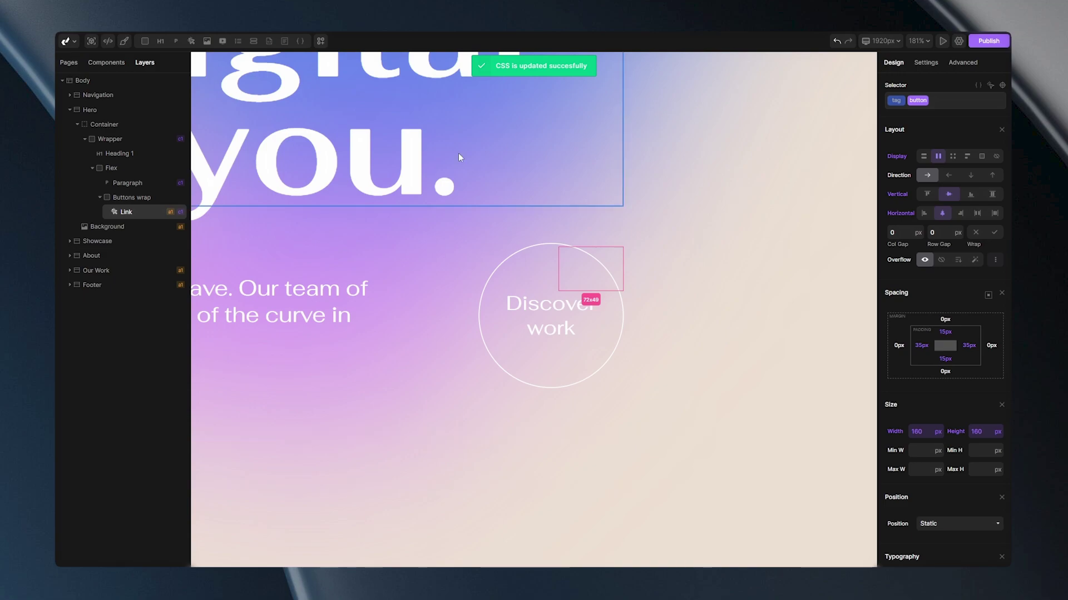
{"action": "left_click", "coordinate": [132, 197]}
{"action": "left_click", "coordinate": [191, 41]}
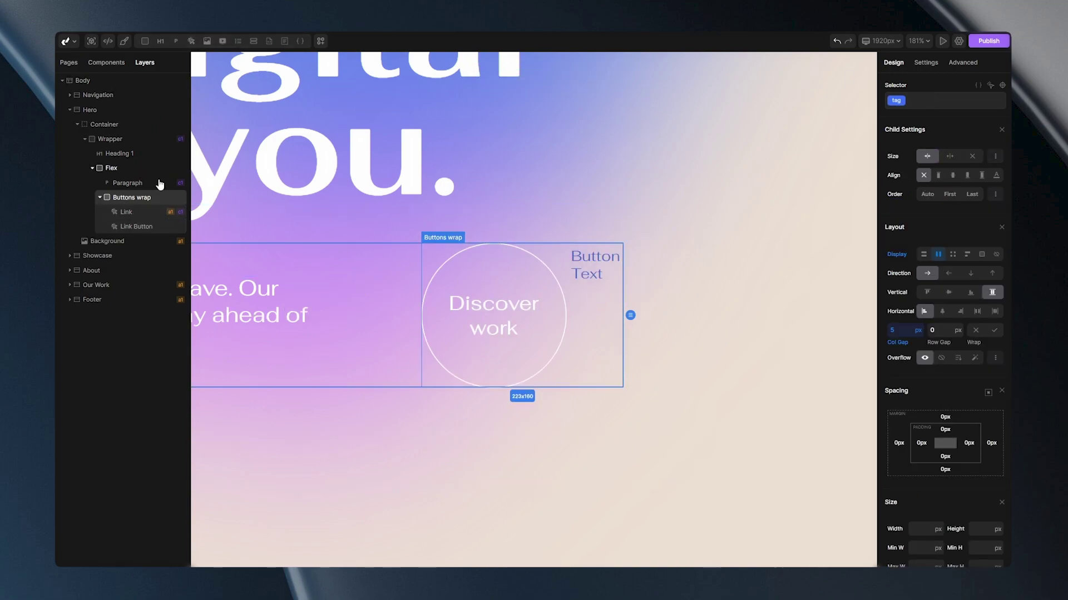
{"action": "left_click", "coordinate": [136, 227]}
{"action": "left_click", "coordinate": [925, 100]}
{"action": "type", "text": "b"}
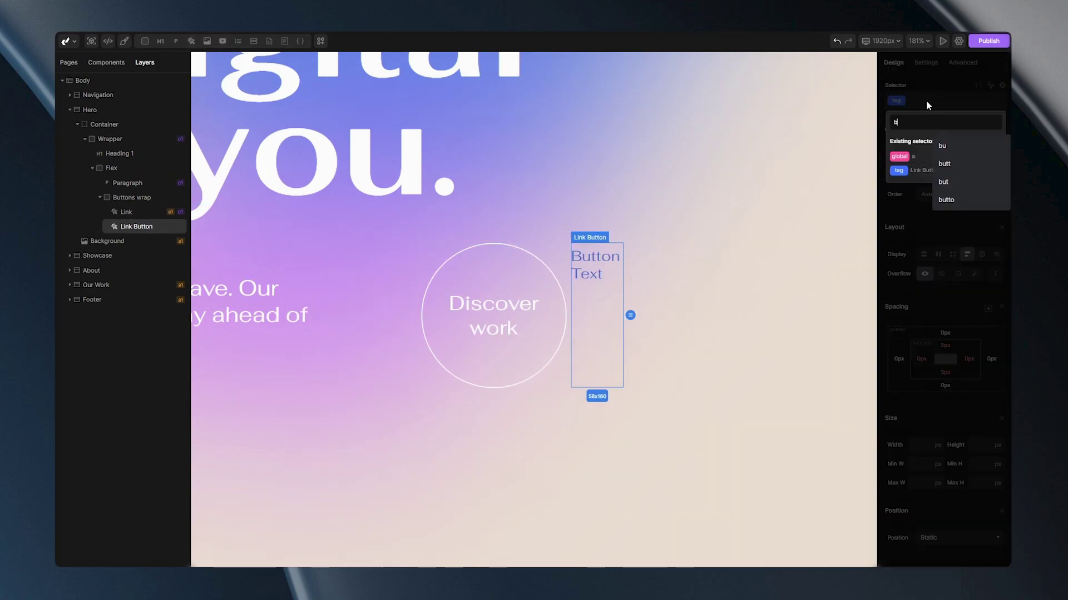
{"action": "type", "text": "utton"}
{"action": "key", "text": "Return"}
{"action": "left_click", "coordinate": [704, 268]}
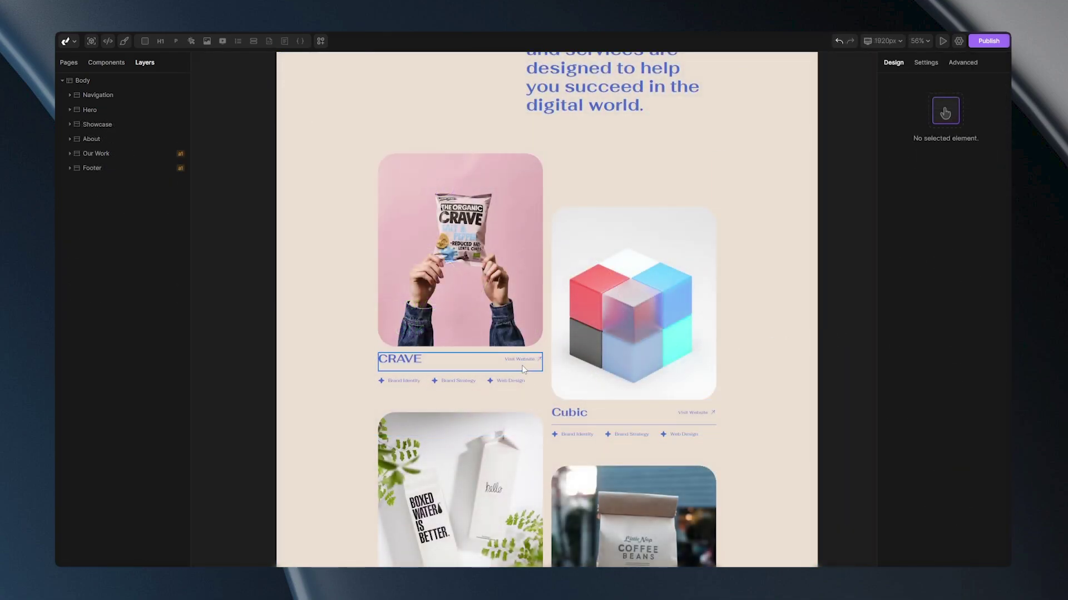
{"action": "scroll", "coordinate": [524, 365], "scroll_direction": "up", "scroll_amount": 3}
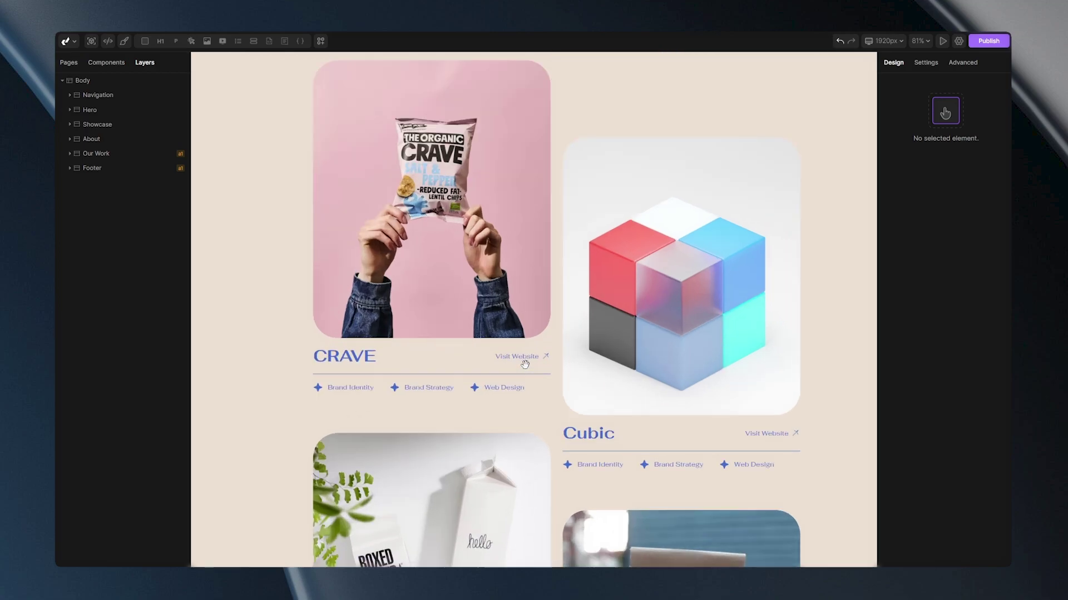
{"action": "scroll", "coordinate": [525, 365], "scroll_direction": "up", "scroll_amount": 5}
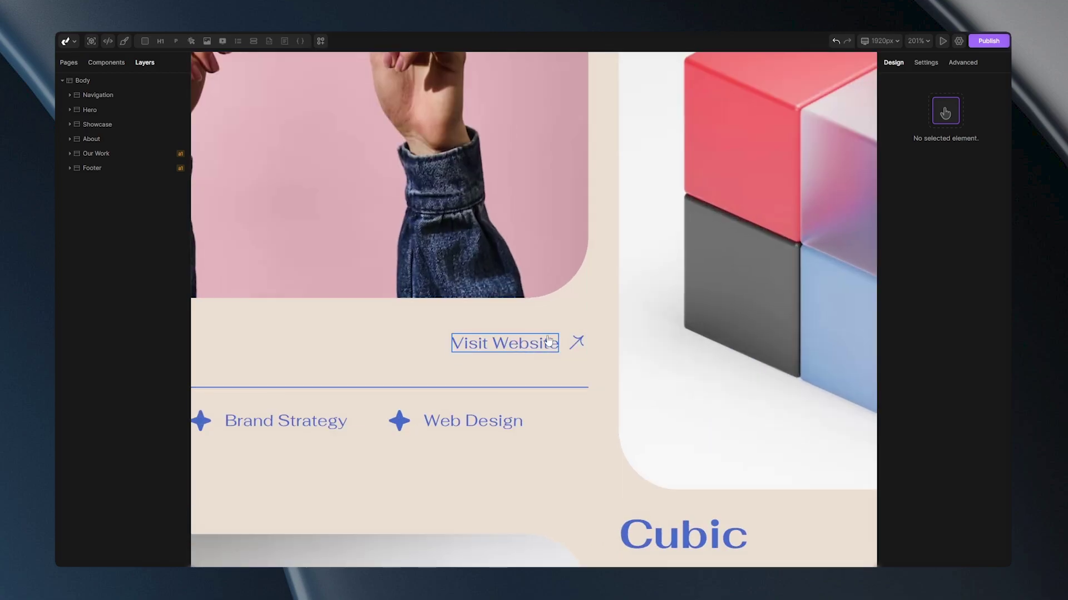
- Give the arrow icon beside Visit Website the class 'arrow'
{"action": "left_click", "coordinate": [576, 343]}
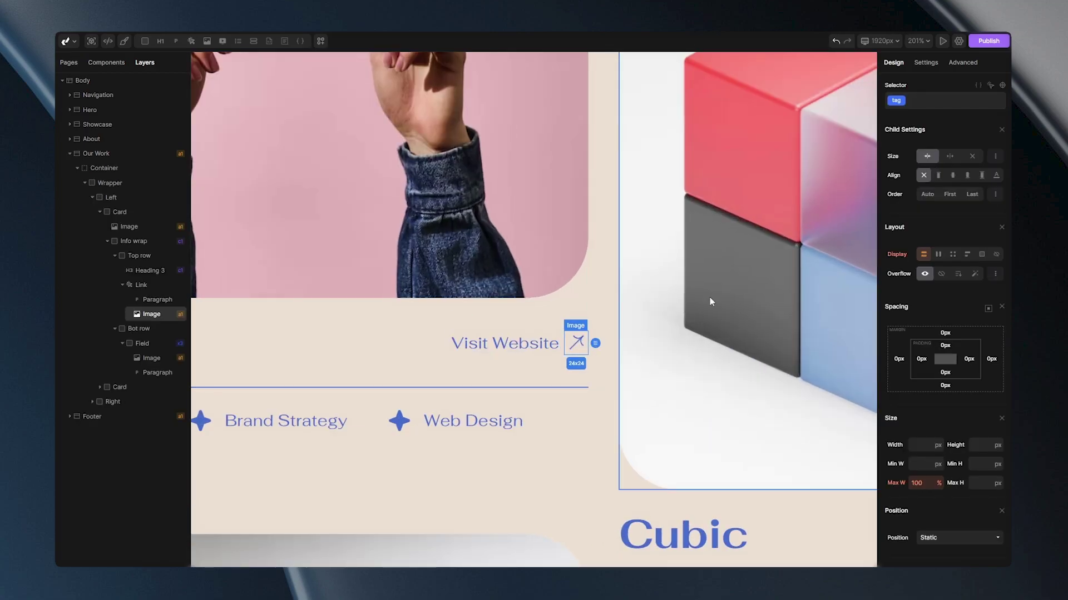
{"action": "left_click", "coordinate": [929, 100]}
{"action": "type", "text": "arrow"}
{"action": "key", "text": "Return"}
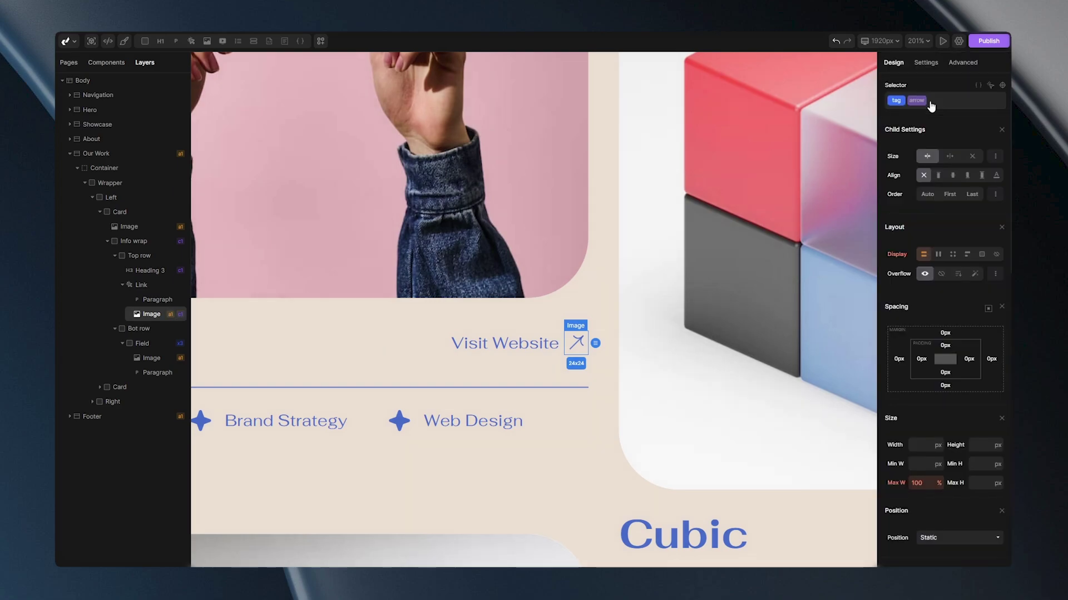
- Set the Visit Website link's selector to Hover, targeting children with class .arrow
{"action": "left_click", "coordinate": [140, 285]}
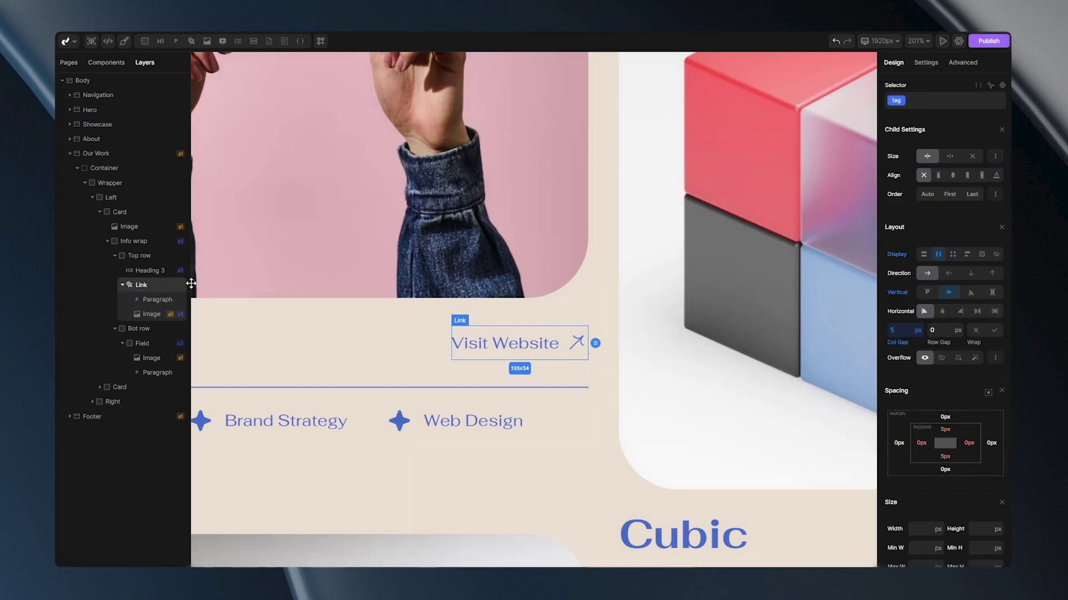
{"action": "left_click", "coordinate": [990, 85]}
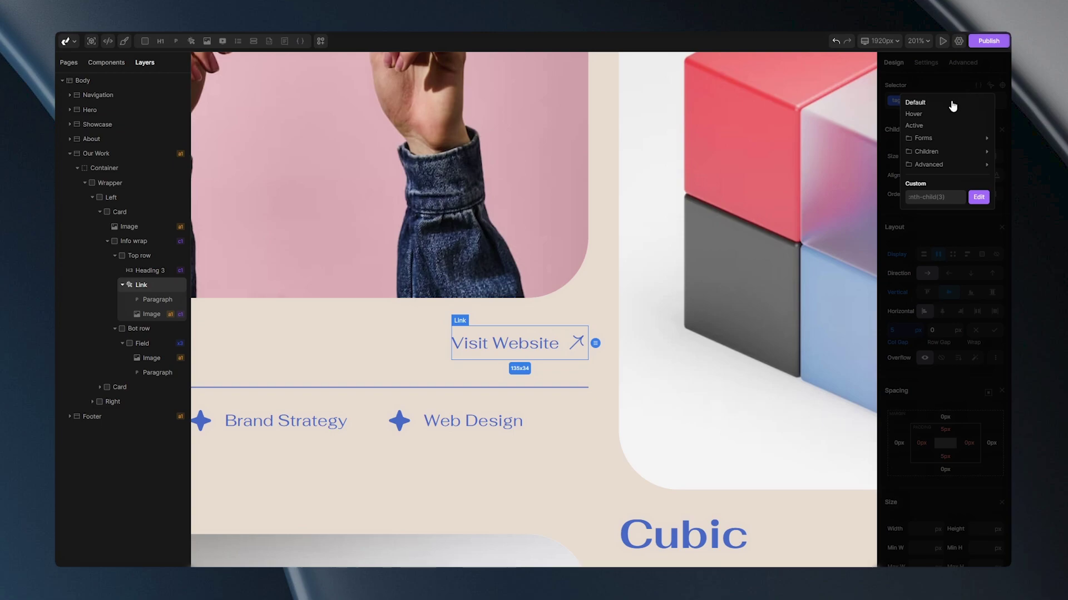
{"action": "left_click", "coordinate": [925, 114]}
{"action": "left_click", "coordinate": [1001, 85]}
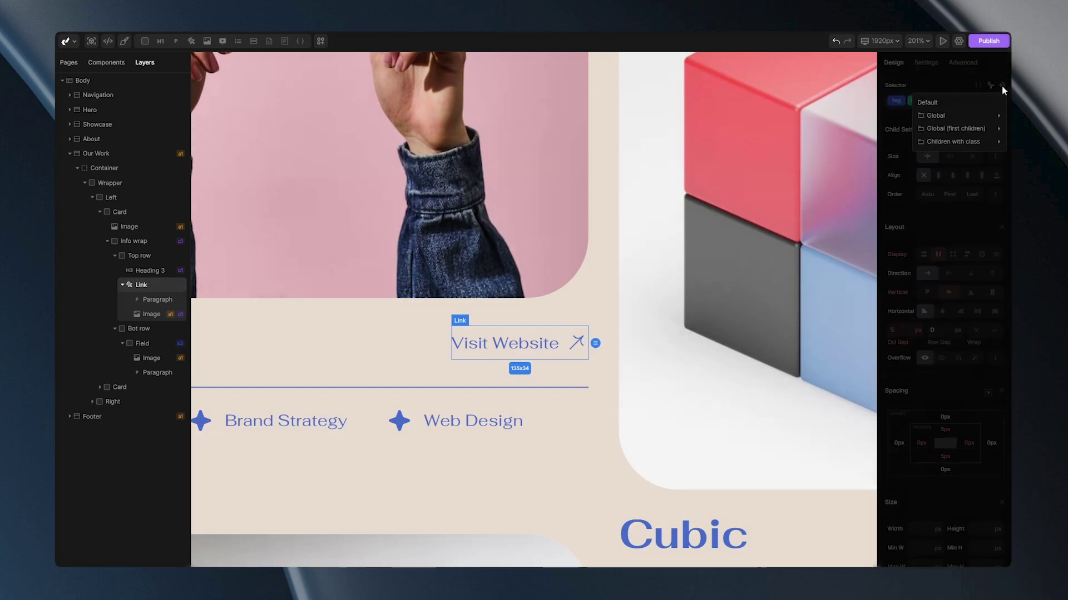
{"action": "left_click", "coordinate": [952, 142]}
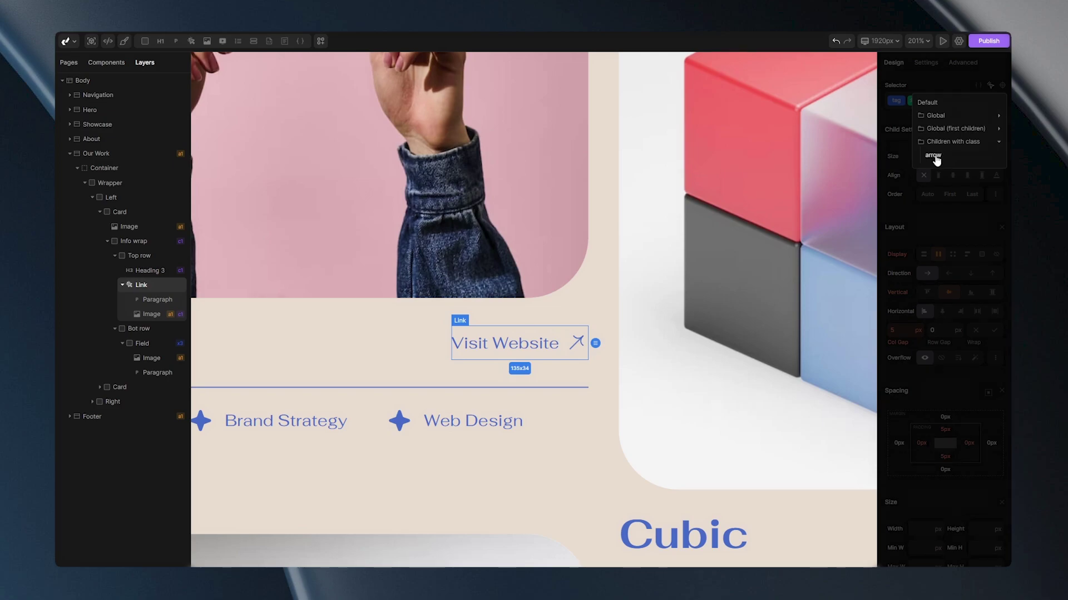
{"action": "left_click", "coordinate": [933, 157]}
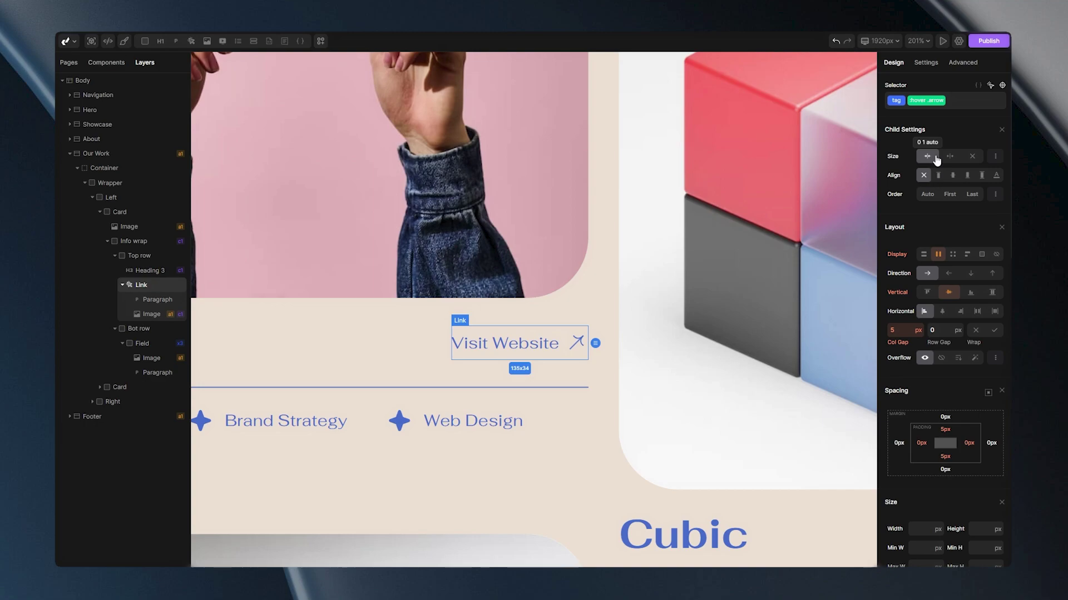
- Add a Rotate transform of 45 degrees to the hovered arrow
{"action": "scroll", "coordinate": [936, 202], "scroll_direction": "down", "scroll_amount": 10}
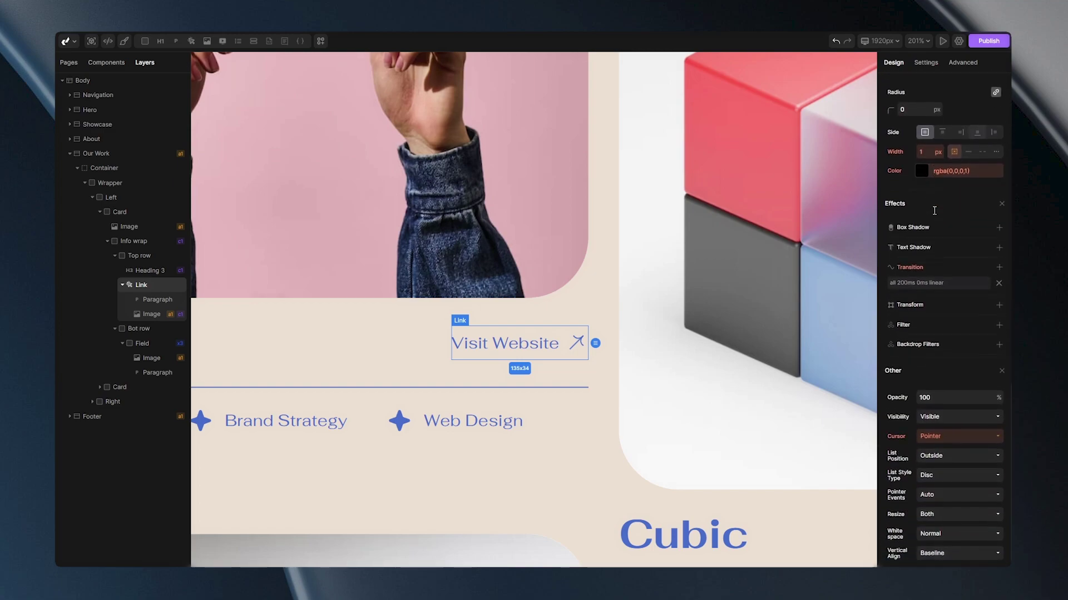
{"action": "left_click", "coordinate": [997, 304]}
{"action": "left_click", "coordinate": [945, 271]}
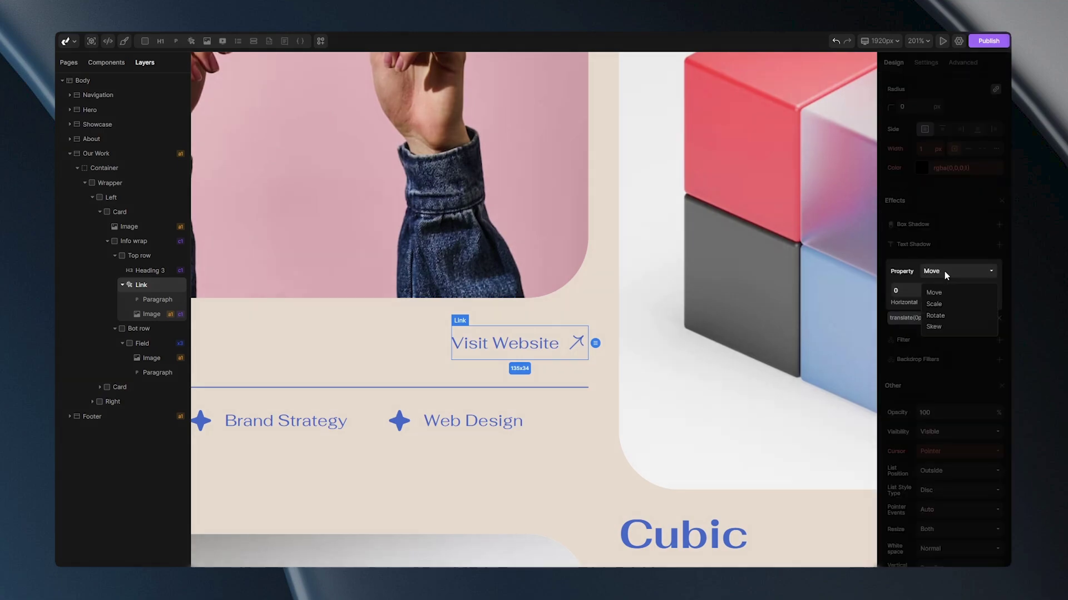
{"action": "left_click", "coordinate": [924, 308]}
{"action": "type", "text": "4"}
{"action": "left_click", "coordinate": [946, 238]}
- Return the link to its Default state and view its custom CSS
{"action": "scroll", "coordinate": [952, 224], "scroll_direction": "up", "scroll_amount": 5}
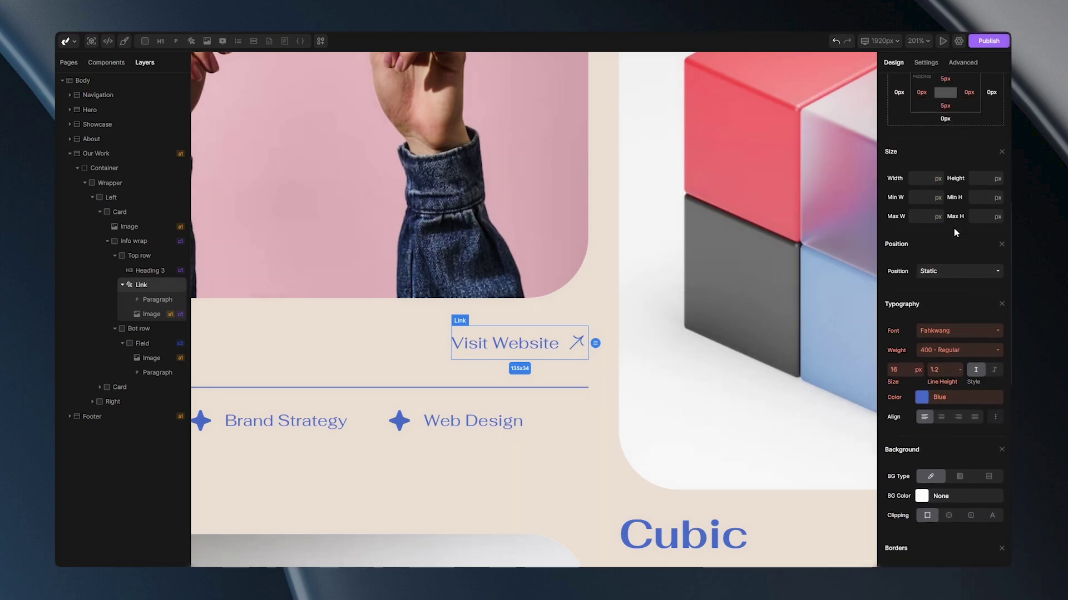
{"action": "scroll", "coordinate": [952, 225], "scroll_direction": "up", "scroll_amount": 5}
{"action": "left_click", "coordinate": [985, 88]}
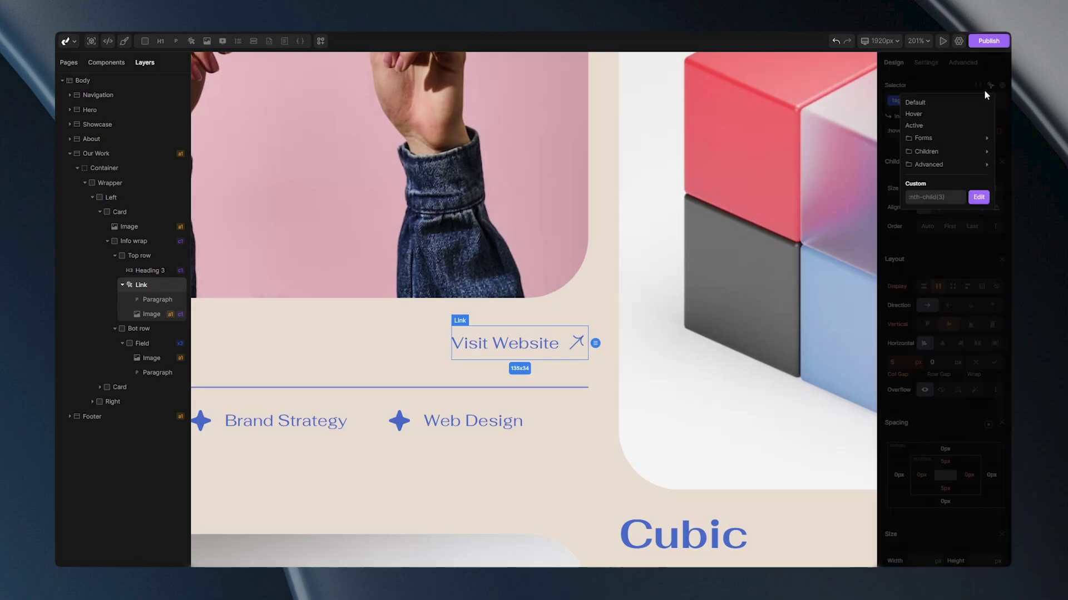
{"action": "left_click", "coordinate": [989, 87]}
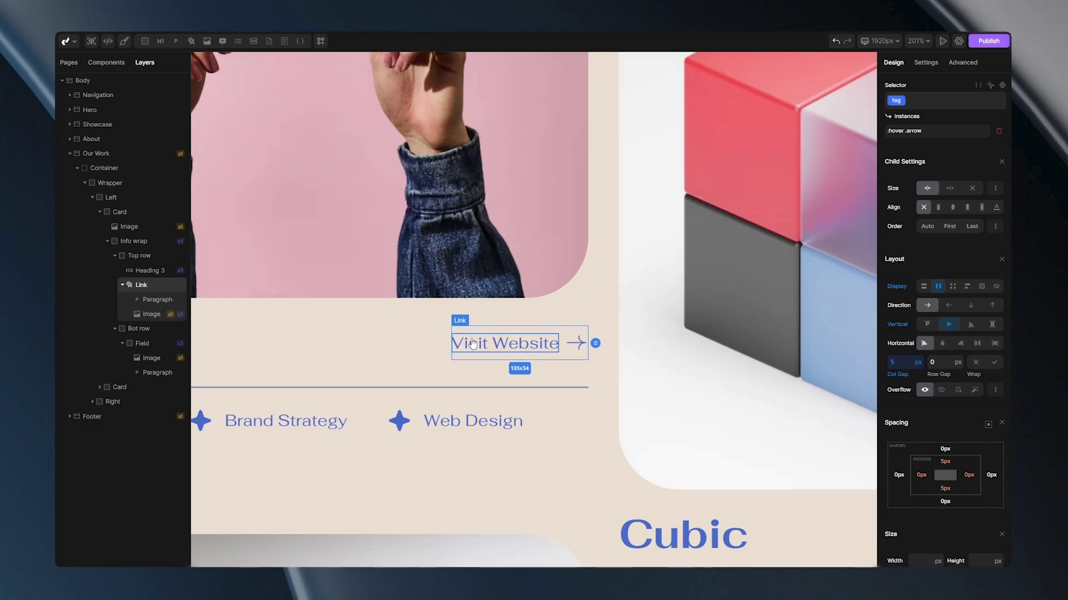
{"action": "left_click", "coordinate": [978, 85]}
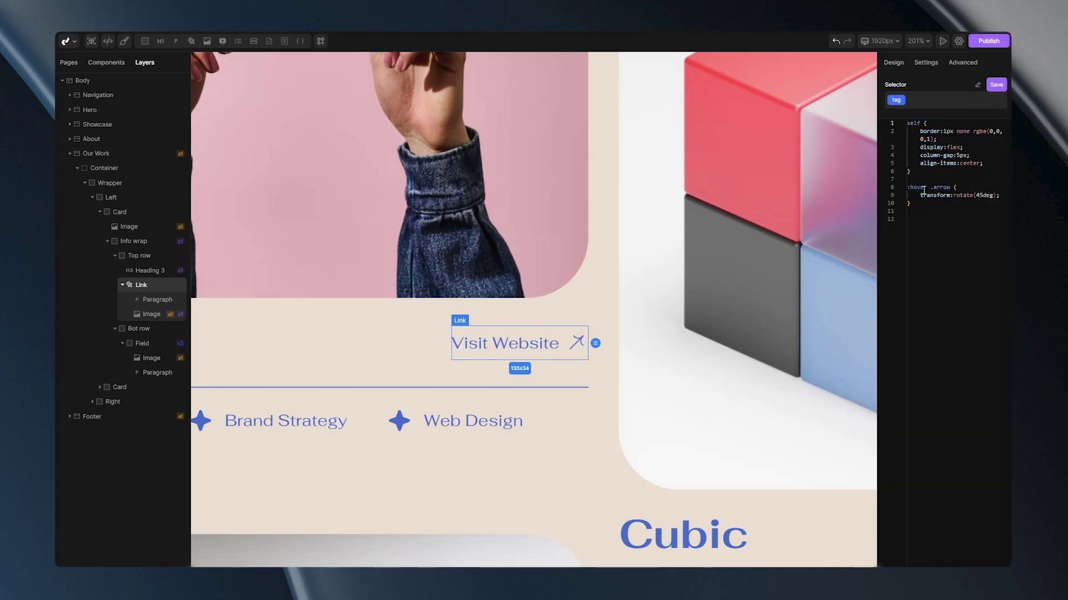
- Try a different hover arrow rotation, then restore it to 45deg and save
{"action": "double_click", "coordinate": [981, 196]}
{"action": "type", "text": "1"}
{"action": "left_click", "coordinate": [996, 85]}
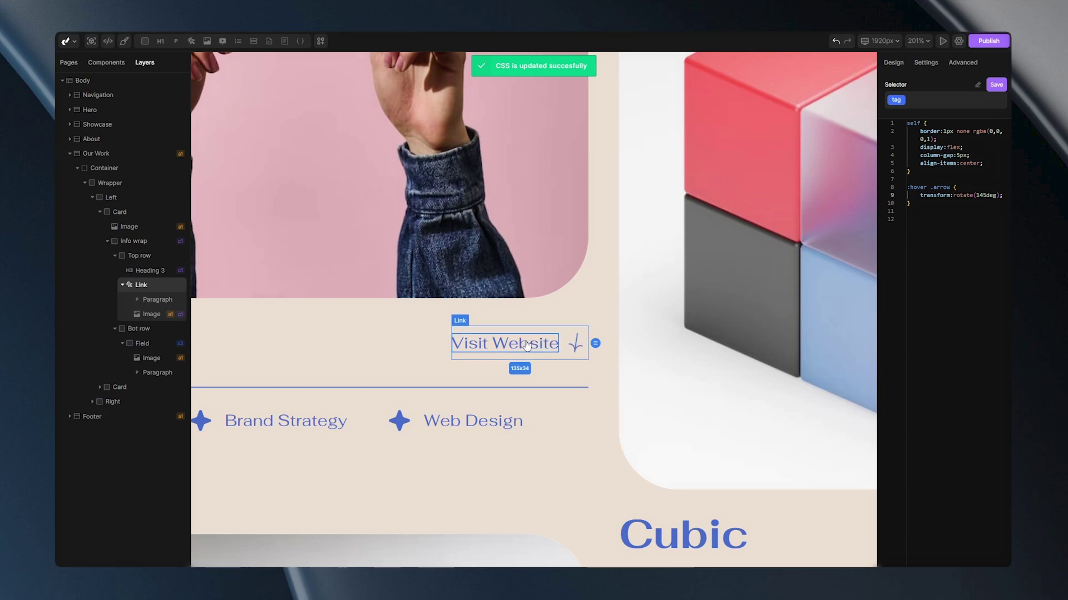
{"action": "left_click", "coordinate": [978, 196]}
{"action": "key", "text": "BackSpace"}
{"action": "left_click", "coordinate": [996, 84]}
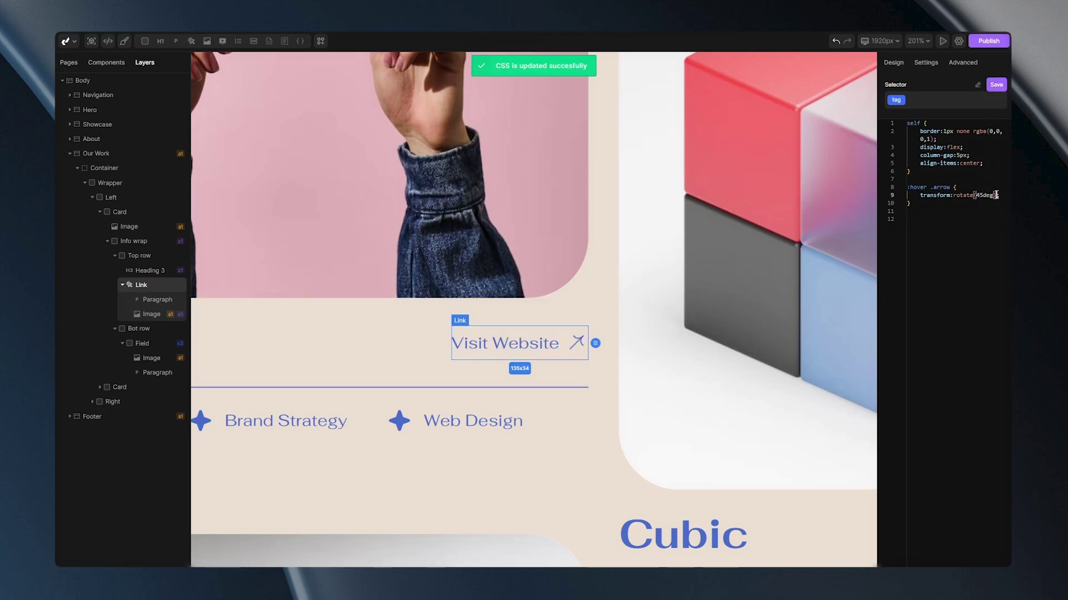
- Add translate(10px, 0) to the Link's :hover .arrow rule and save
{"action": "key", "text": "Return"}
{"action": "type", "text": "translate("}
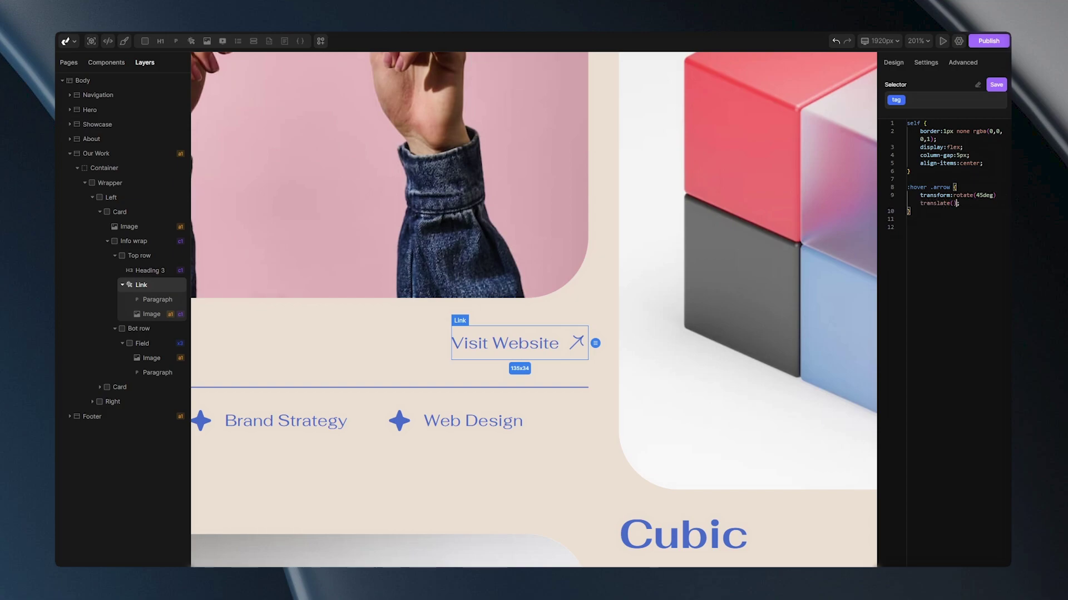
{"action": "left_click", "coordinate": [953, 204]}
{"action": "type", "text": "10px, 0px);"}
{"action": "left_click", "coordinate": [996, 84]}
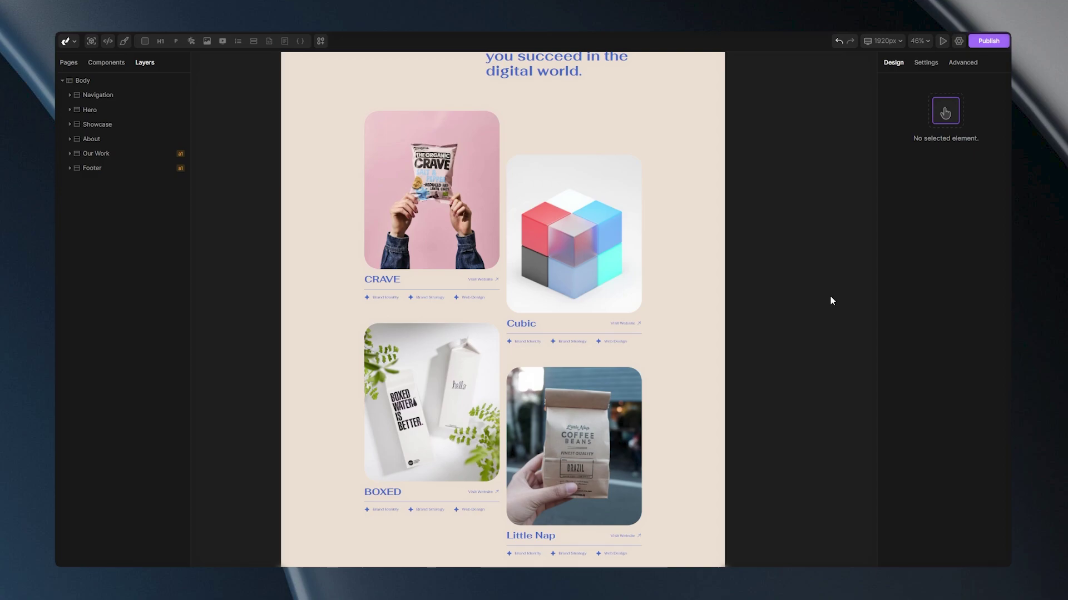
- Select the CRAVE card's Top row holding its title and Visit Website link
{"action": "scroll", "coordinate": [428, 285], "scroll_direction": "up", "scroll_amount": 5}
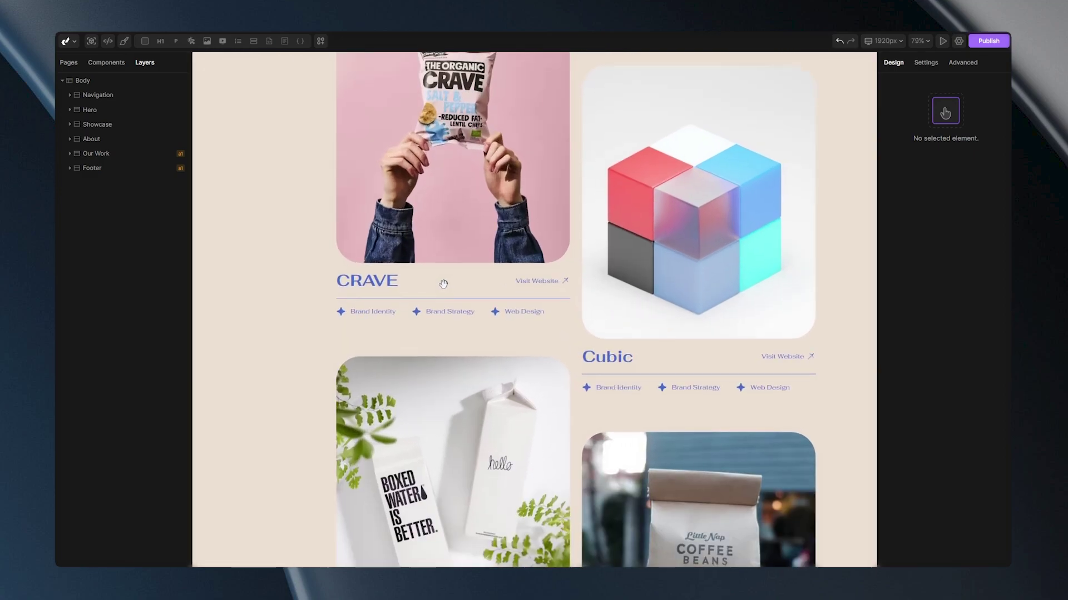
{"action": "left_click", "coordinate": [489, 312]}
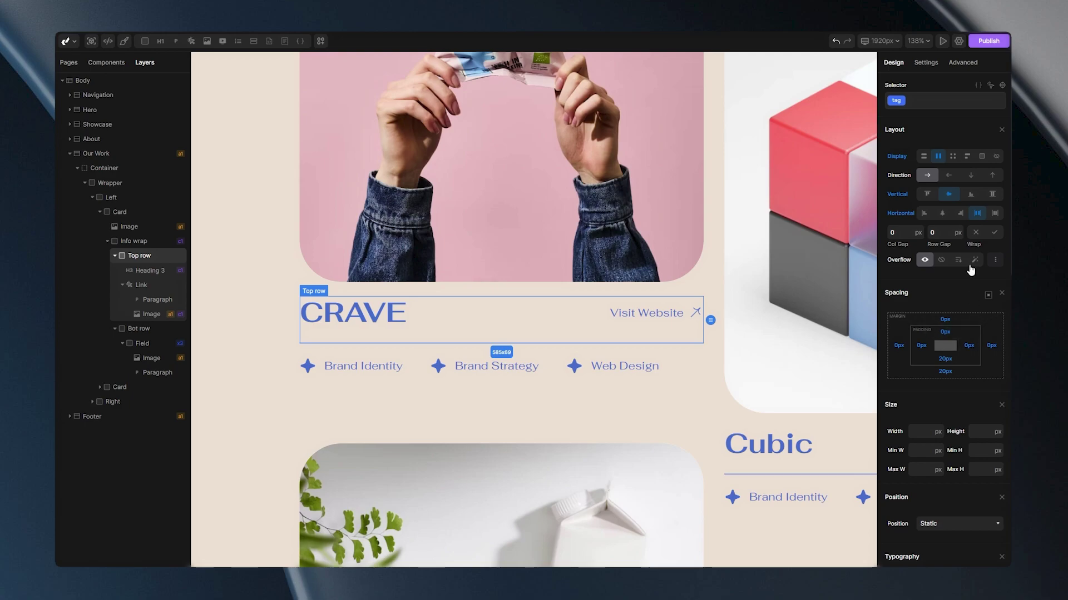
- Delete all custom CSS declarations from the Top row and save
{"action": "left_click", "coordinate": [978, 85]}
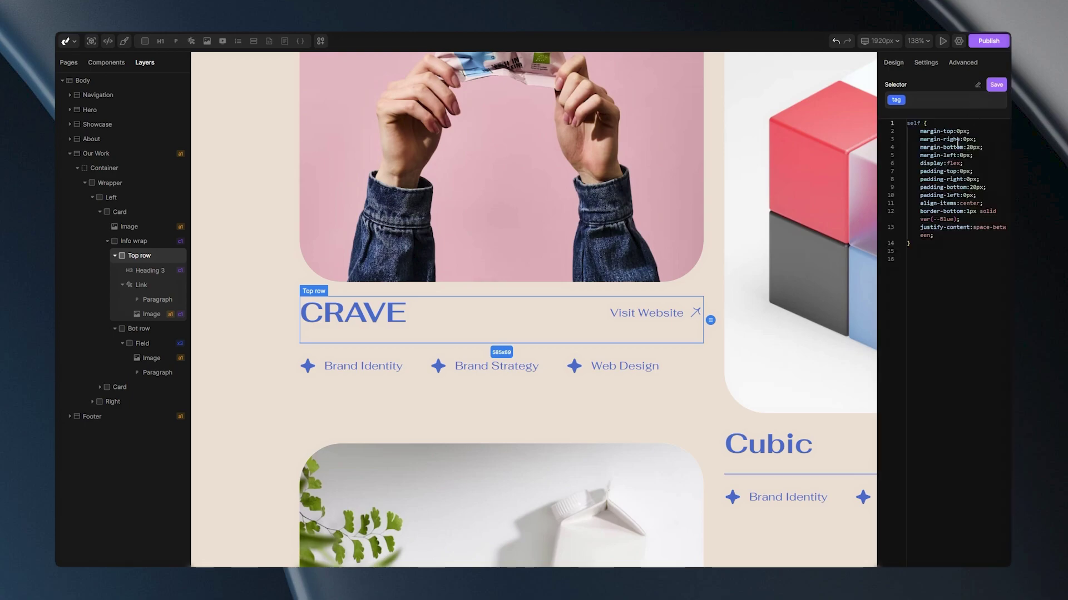
{"action": "left_click_drag", "start_coordinate": [939, 232], "coordinate": [901, 136]}
{"action": "key", "text": "BackSpace"}
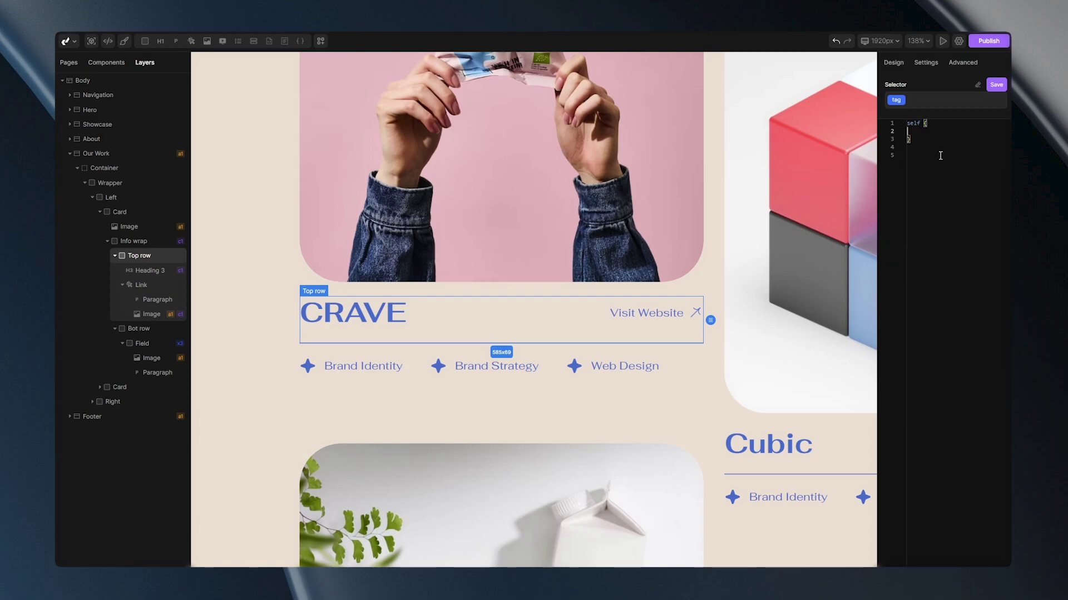
{"action": "left_click", "coordinate": [996, 85]}
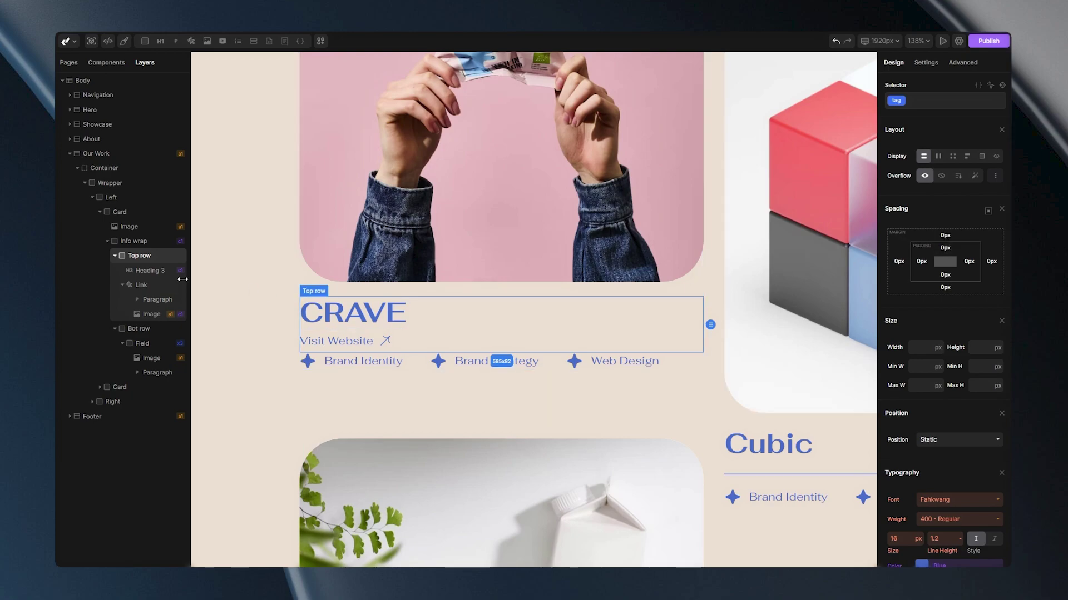
- Remove the :hover .arrow rule from the Visit Website link's CSS and save
{"action": "left_click", "coordinate": [141, 285]}
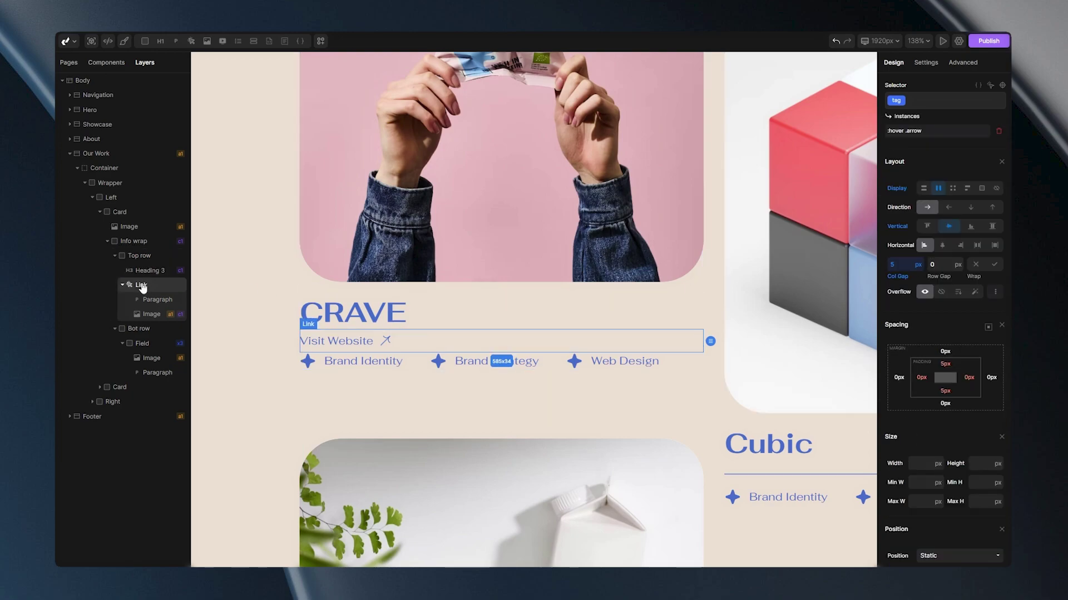
{"action": "left_click", "coordinate": [977, 85]}
{"action": "left_click_drag", "start_coordinate": [923, 218], "coordinate": [905, 185]}
{"action": "key", "text": "BackSpace"}
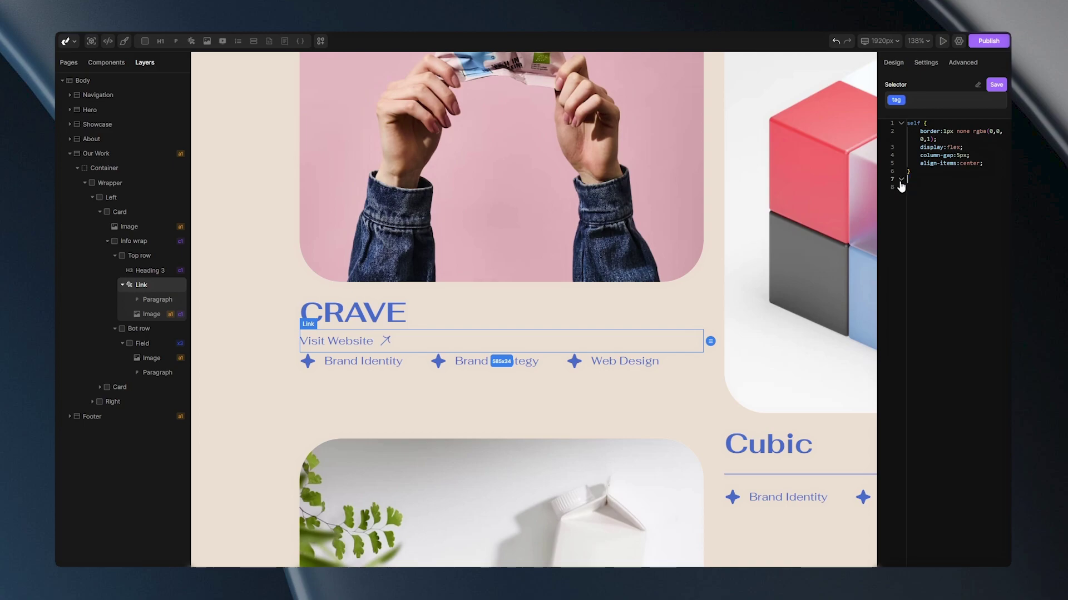
{"action": "left_click", "coordinate": [996, 84]}
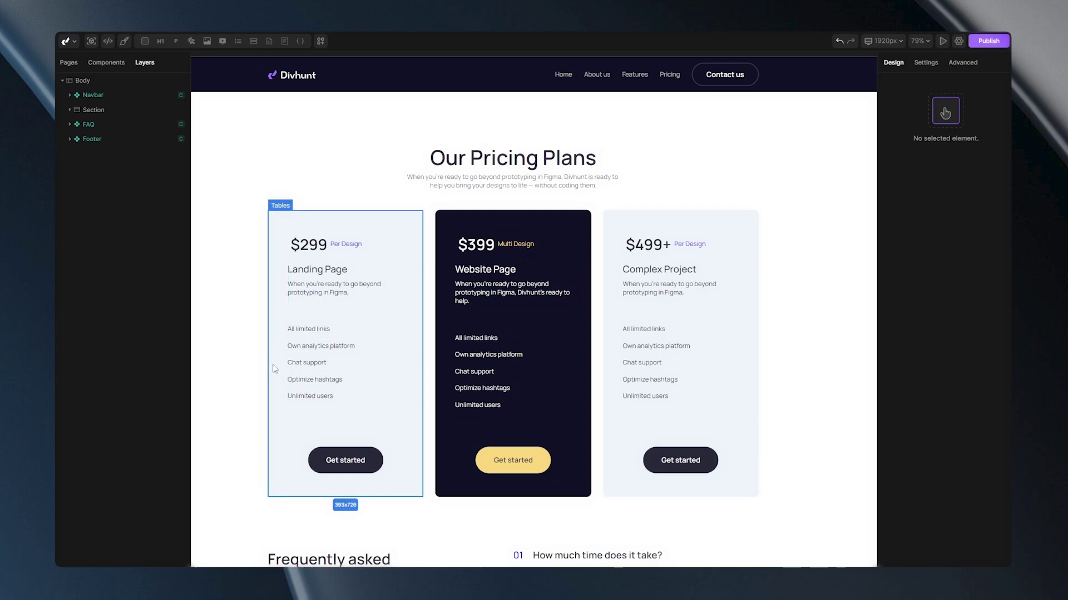
- Select the Table top block of the $299 Landing Page card
{"action": "left_click", "coordinate": [296, 338]}
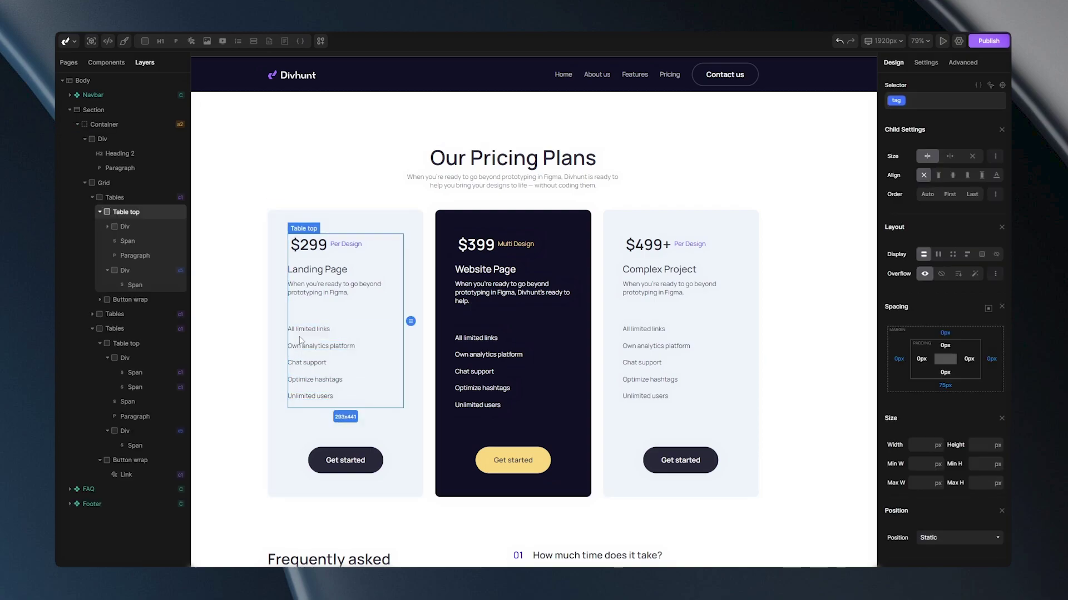
- On the All limited links item's CSS, start a > span::before rule with content: ""
{"action": "left_click", "coordinate": [134, 277]}
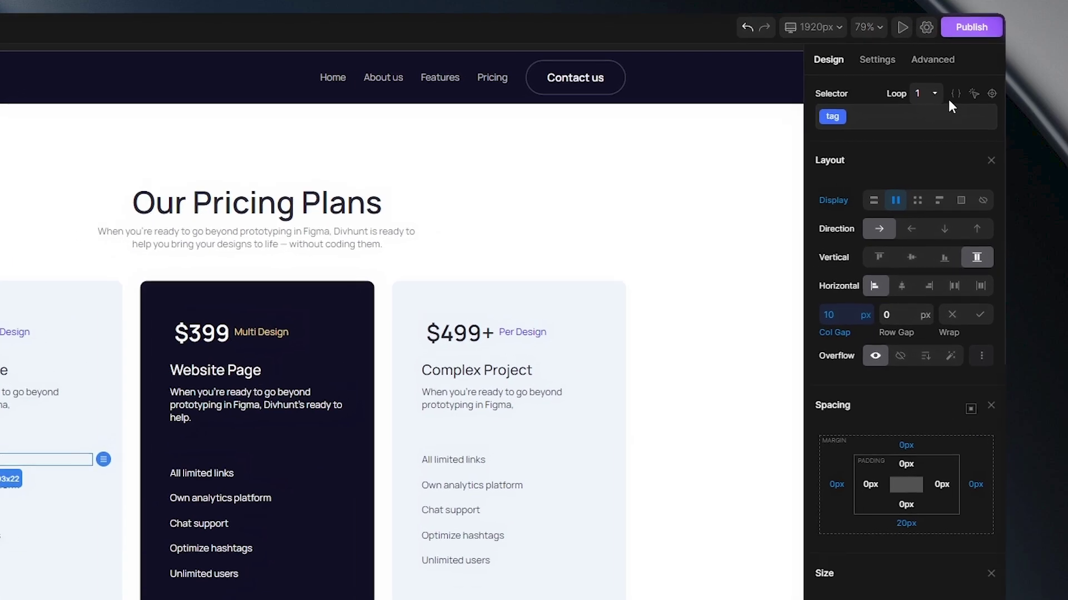
{"action": "left_click", "coordinate": [954, 94]}
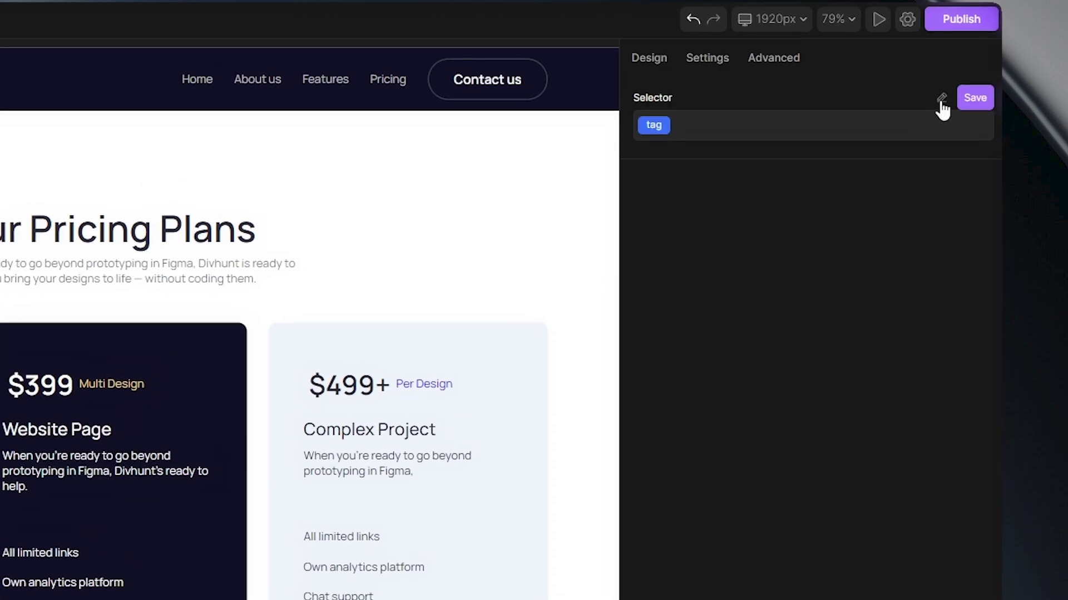
{"action": "left_click", "coordinate": [633, 337]}
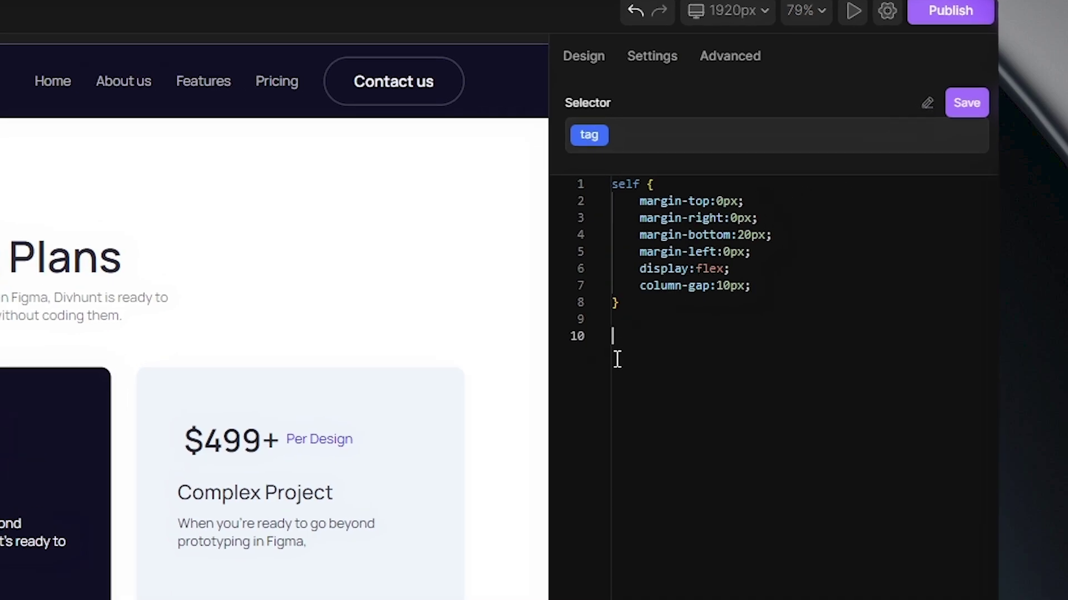
{"action": "type", "text": "> span::before{"}
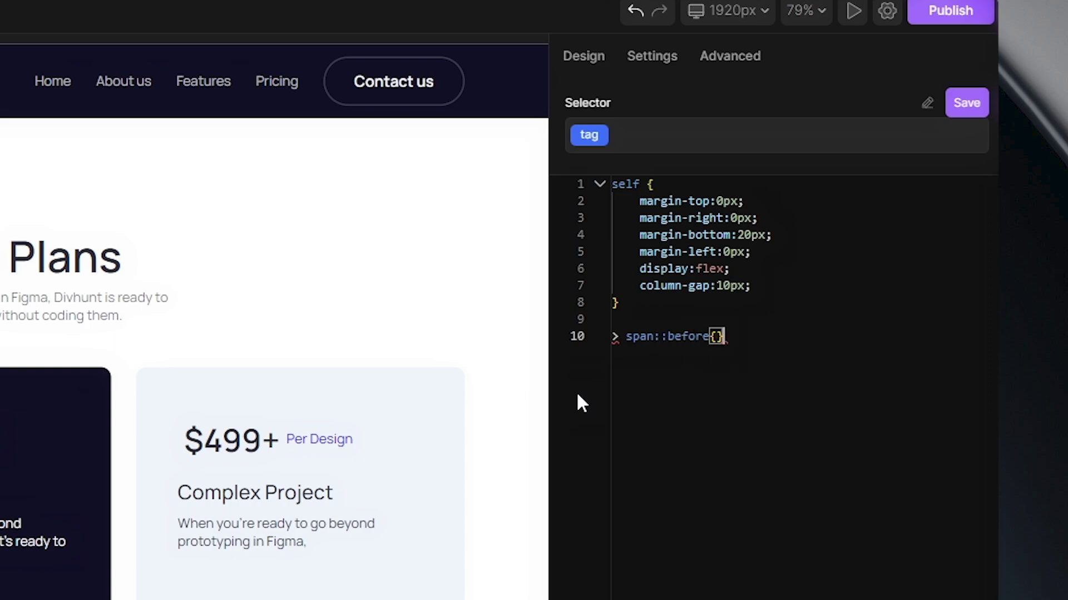
{"action": "key", "text": "Return"}
{"action": "type", "text": "con"}
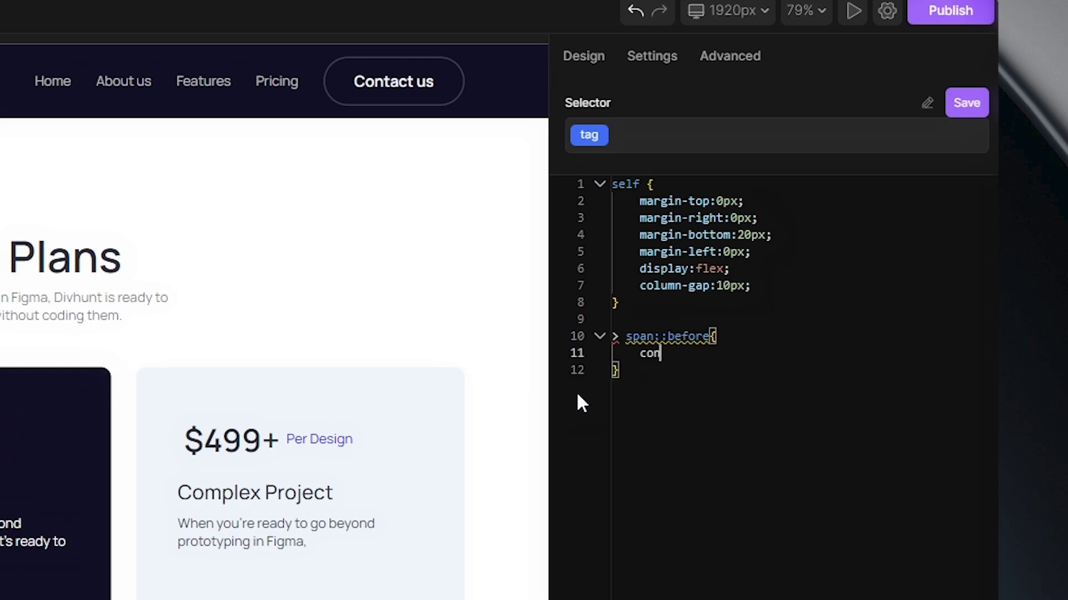
{"action": "type", "text": "tent: \"\";"}
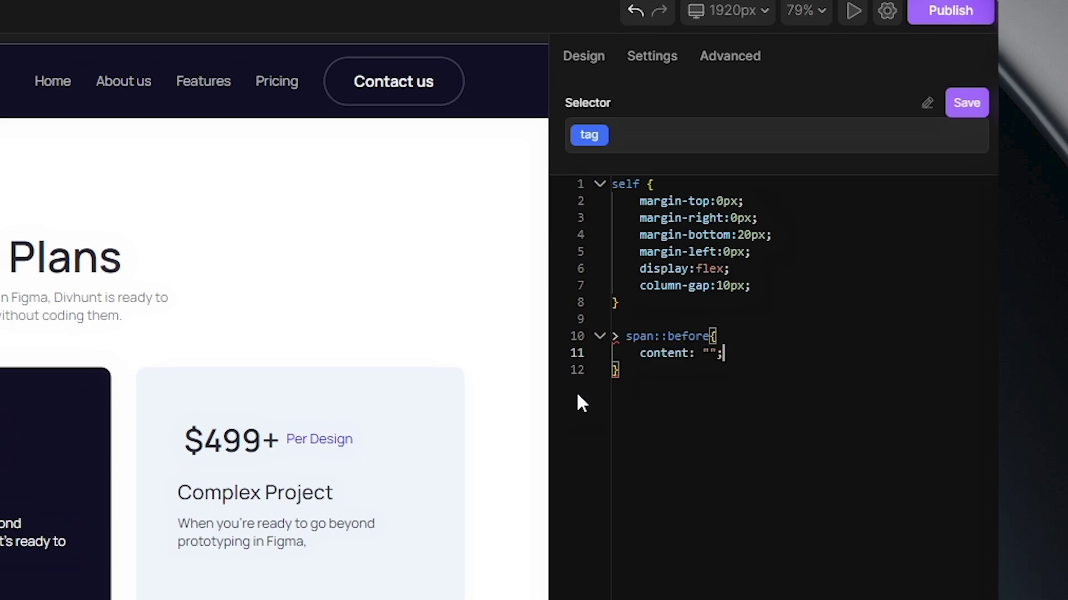
- Give the span::before an SVG url background, width 16px, height 22px and display block
{"action": "key", "text": "Return"}
{"action": "type", "text": "background: "}
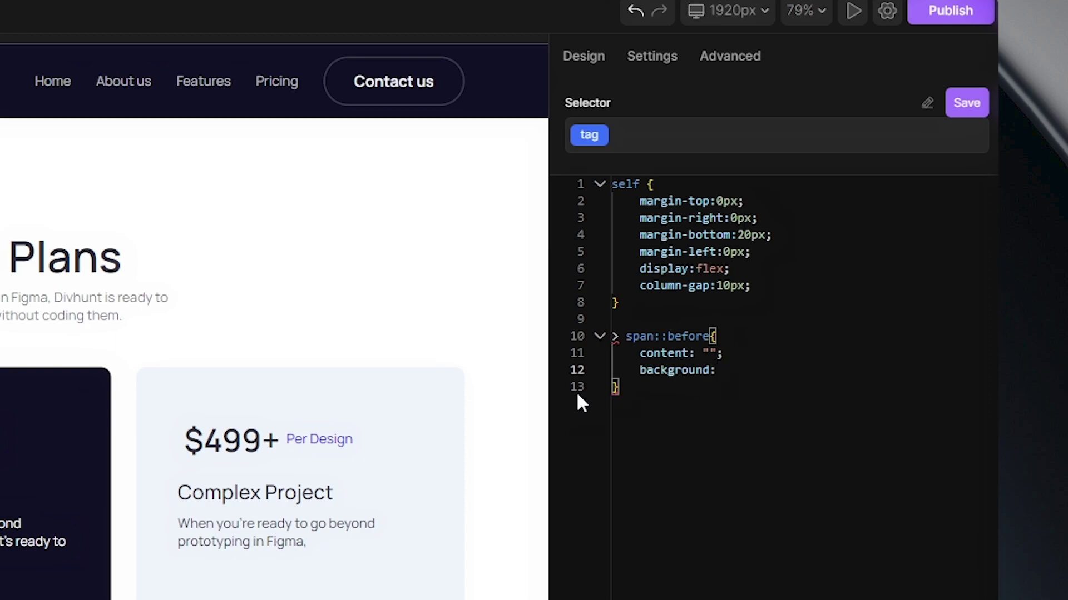
{"action": "type", "text": "url(\"\");"}
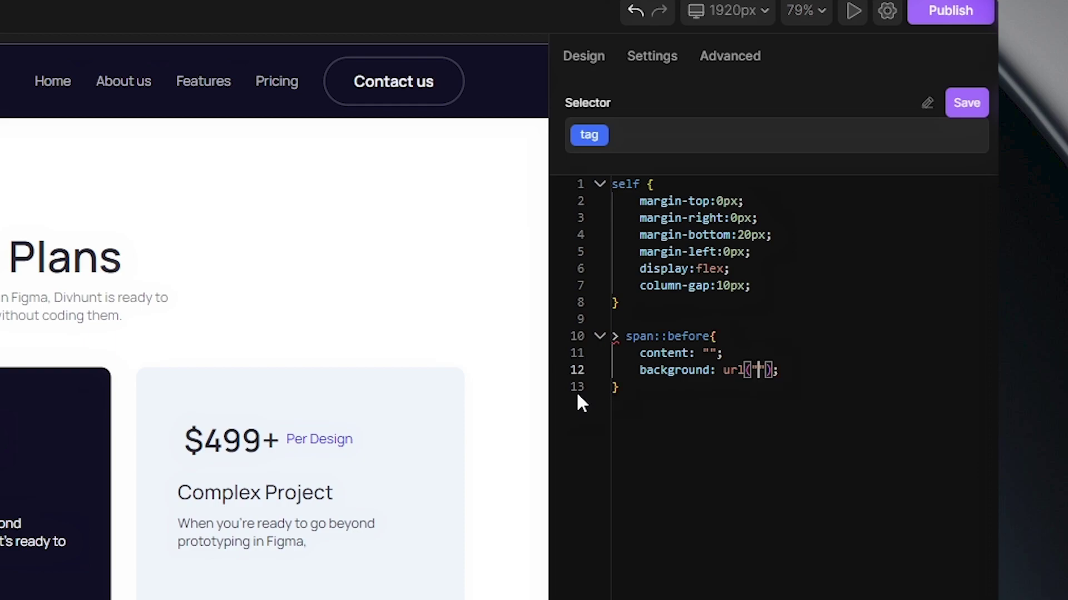
{"action": "type", "text": "https://global.divhunt.com/af226e105e87d8cf2eb11bbe51194652_616.svg"}
{"action": "key", "text": "Right"}
{"action": "key", "text": "Right"}
{"action": "key", "text": "Right"}
{"action": "key", "text": "Return"}
{"action": "type", "text": "width: 16px;"}
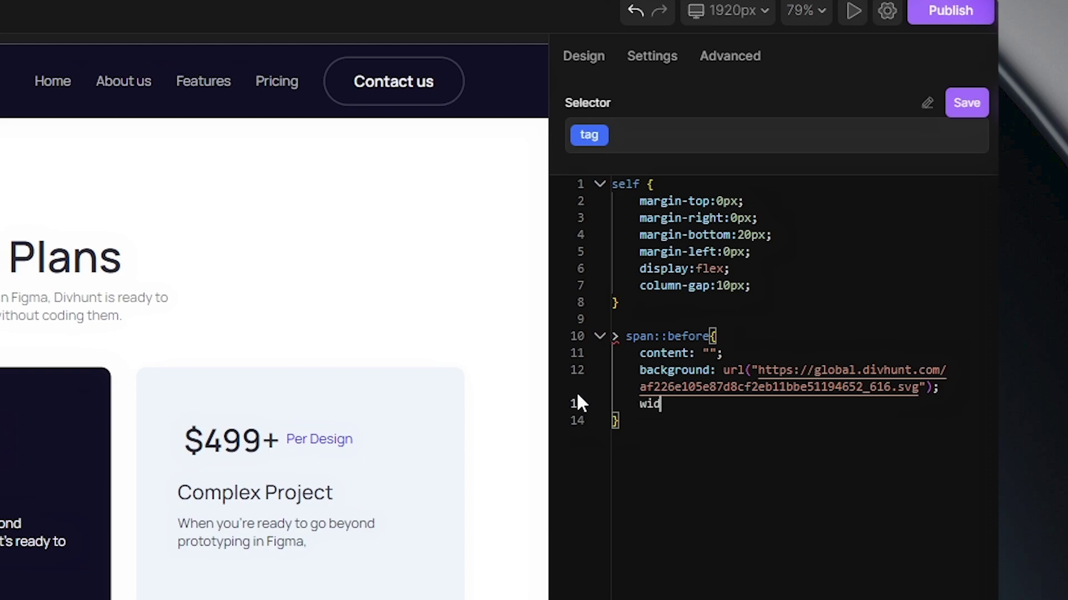
{"action": "key", "text": "Return"}
{"action": "type", "text": "height: 2px"}
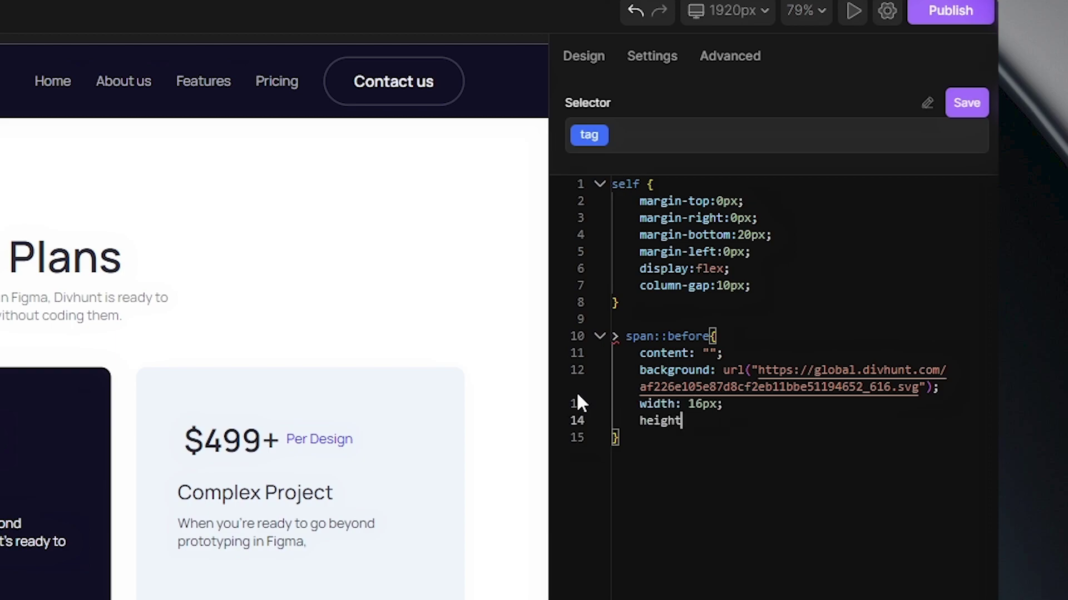
{"action": "key", "text": "BackSpace"}
{"action": "key", "text": "BackSpace"}
{"action": "type", "text": "2px;"}
{"action": "key", "text": "Return"}
{"action": "type", "text": "display: "}
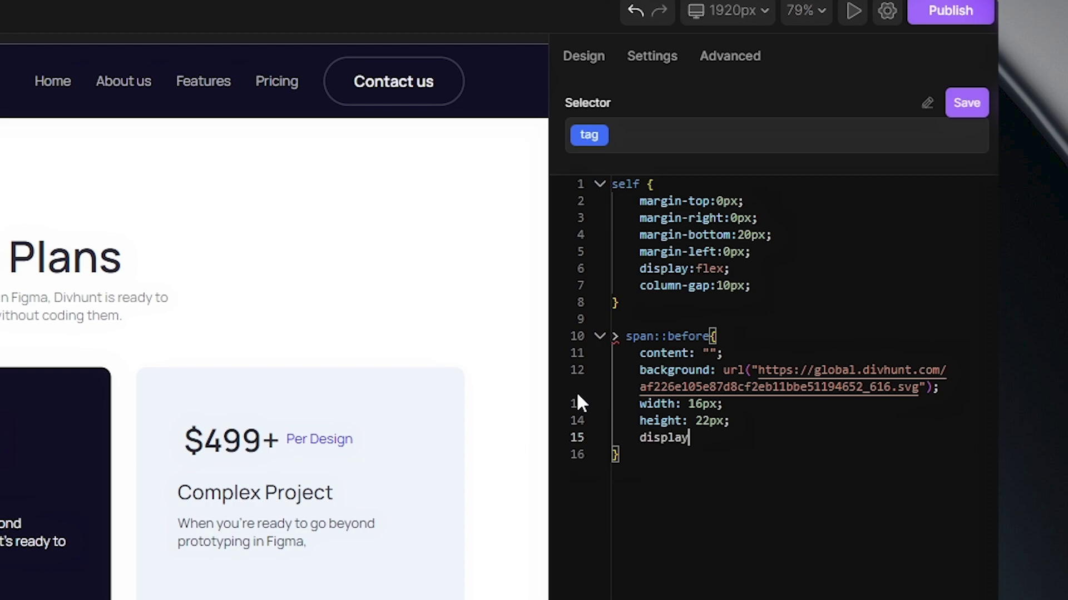
{"action": "type", "text": "block;"}
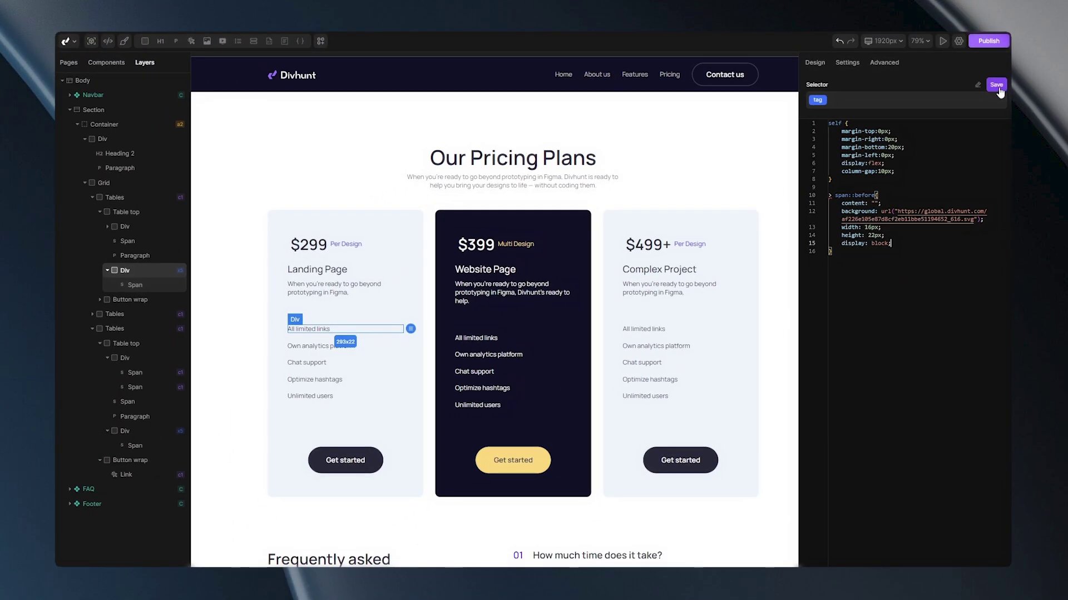
- Save the icon CSS, then set the list item to Flex, vertically centred, 25 column gap
{"action": "left_click", "coordinate": [998, 91]}
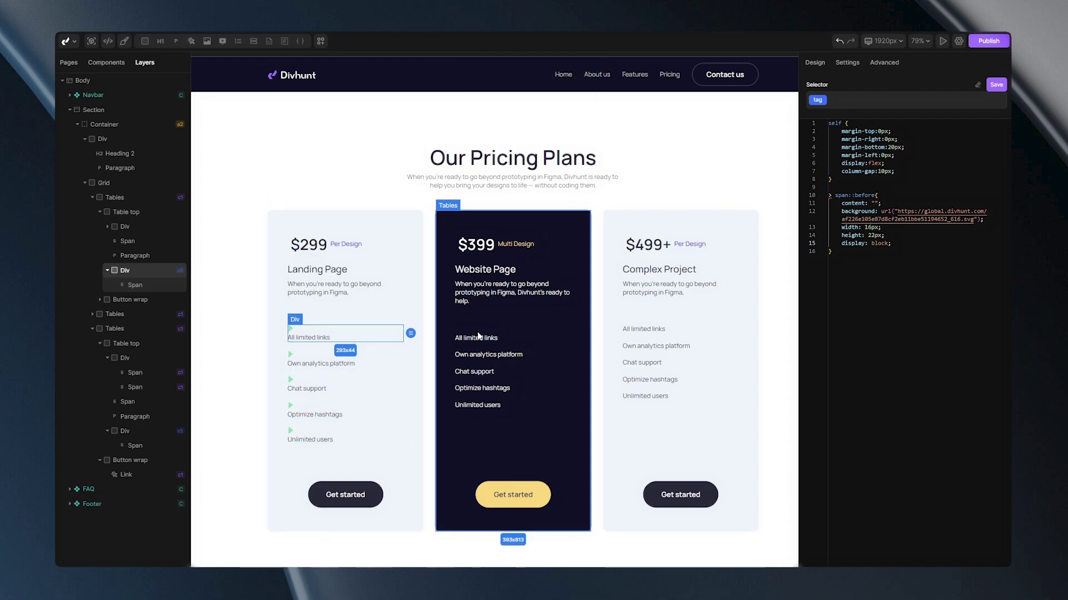
{"action": "left_click", "coordinate": [977, 85]}
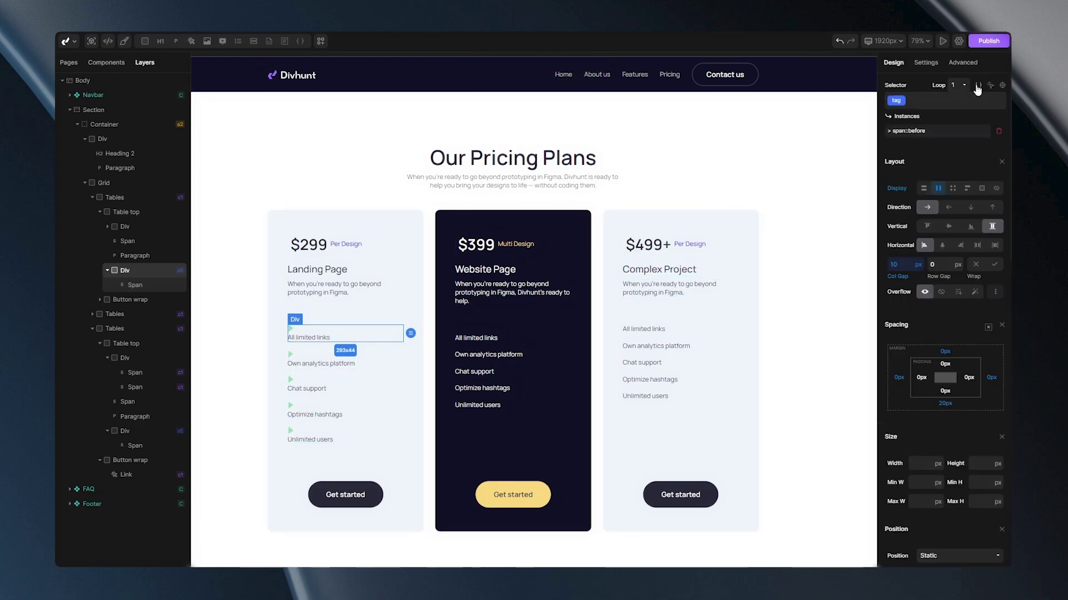
{"action": "left_click", "coordinate": [135, 287]}
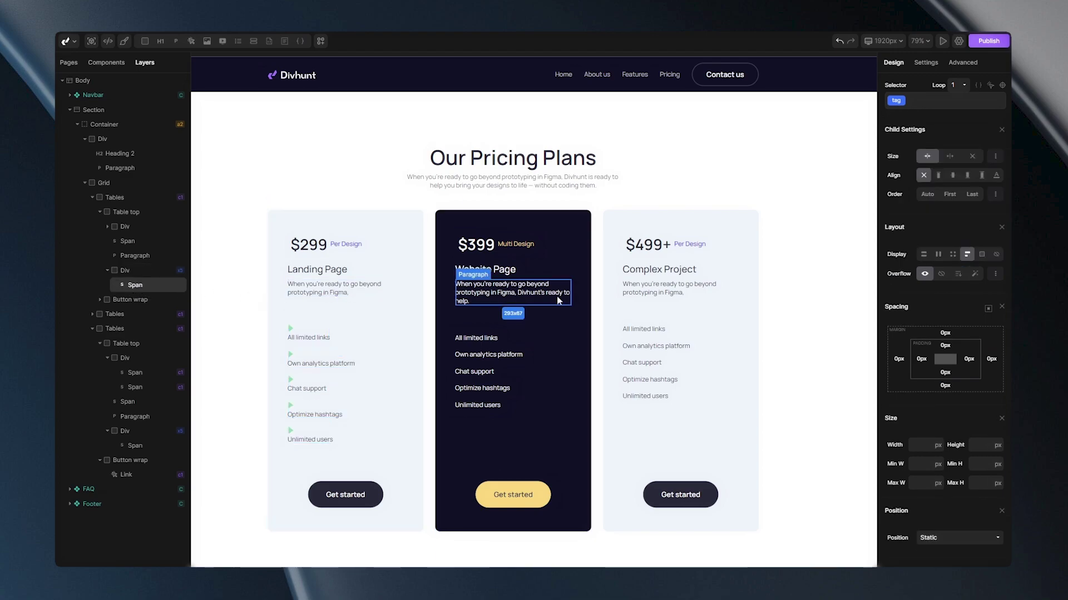
{"action": "left_click", "coordinate": [938, 254]}
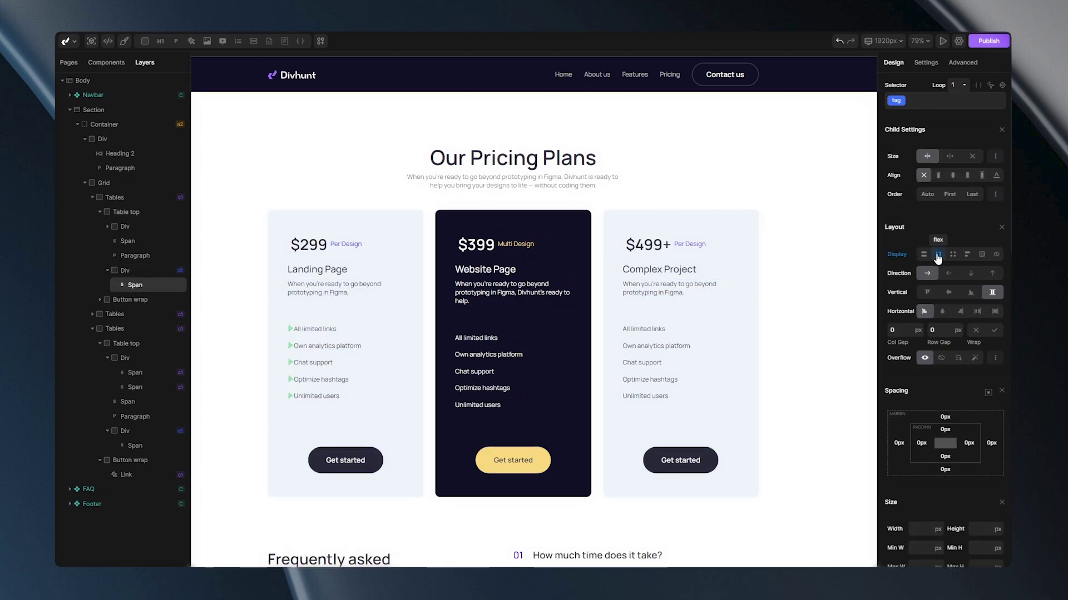
{"action": "left_click", "coordinate": [948, 292]}
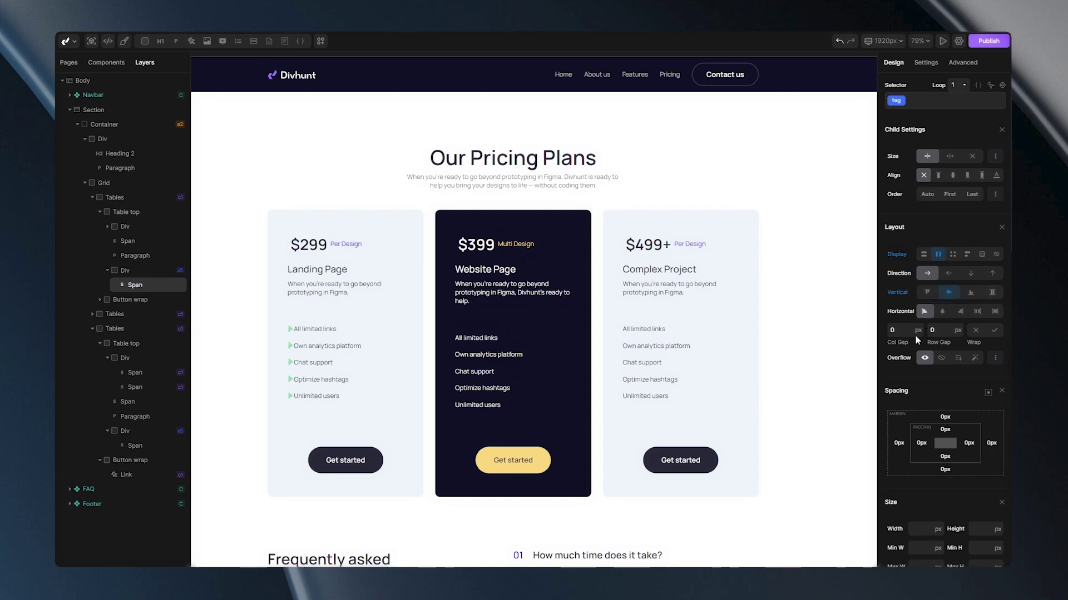
{"action": "type", "text": "25"}
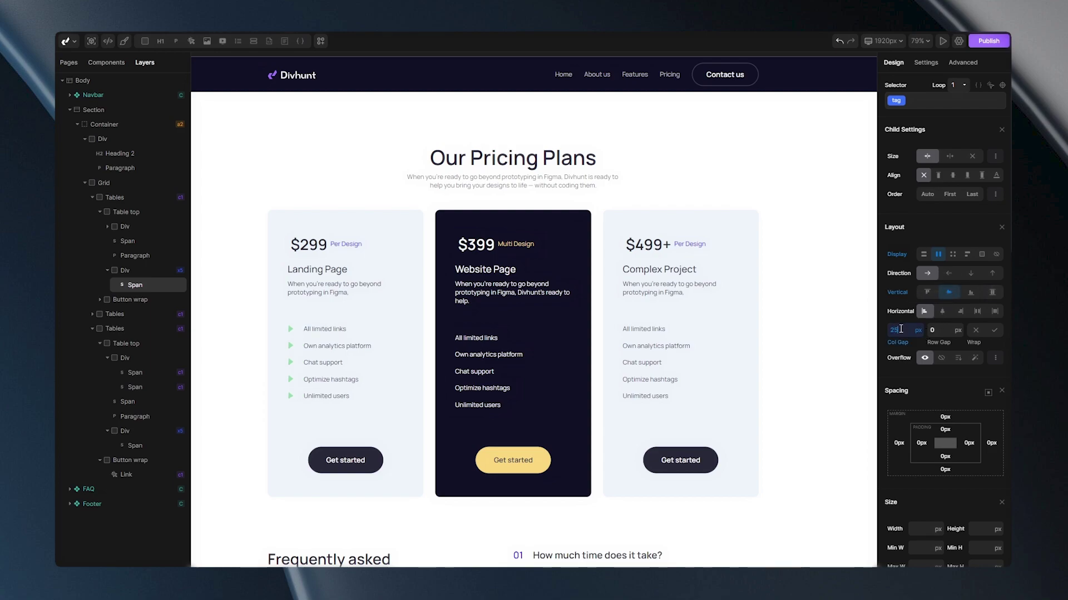